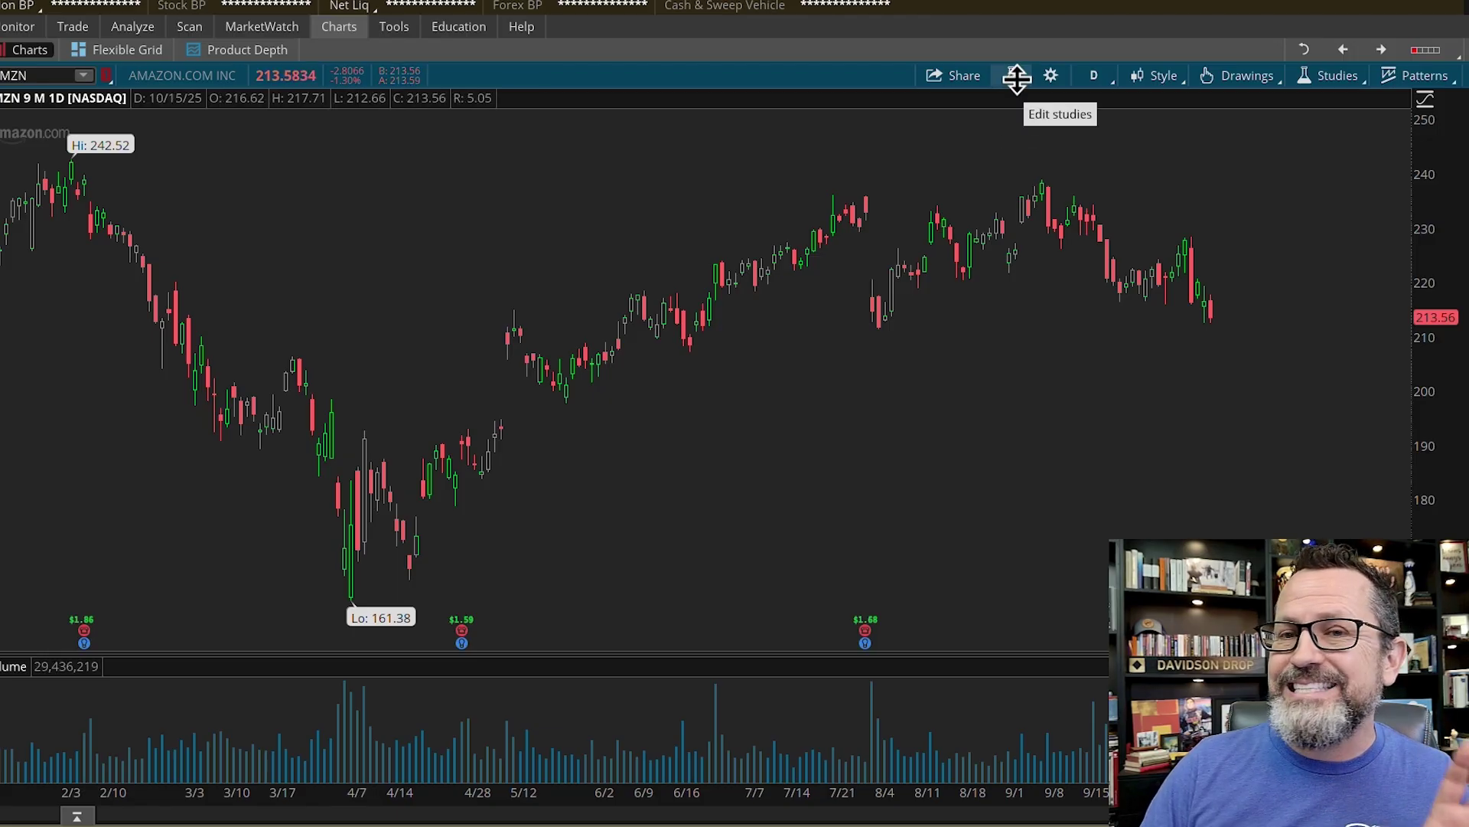
Step: Search the chart's study library for "exp" and add the MovAvgExponential study to the price studies
click(1017, 77)
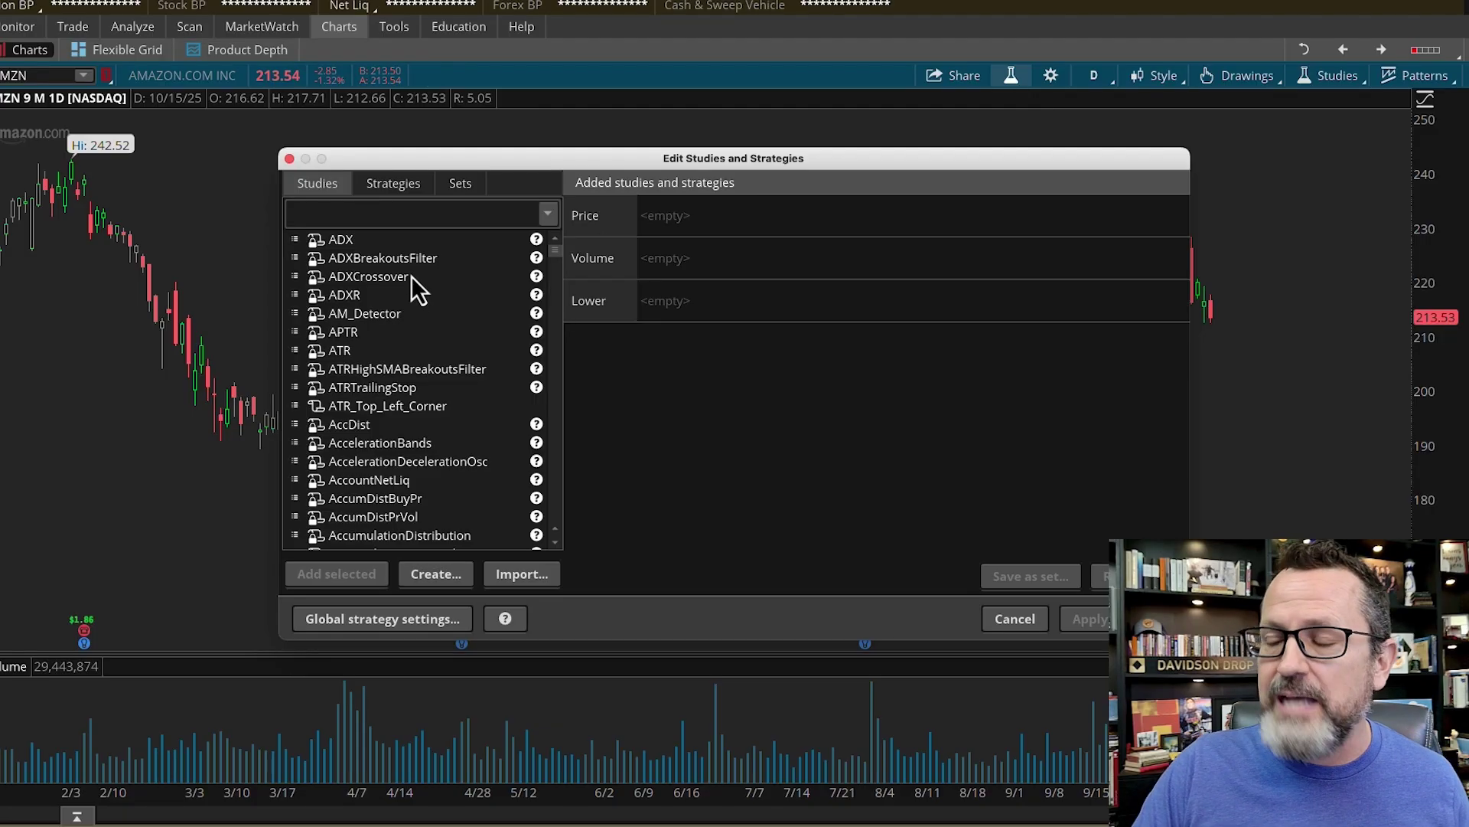
scroll(411, 275, down, 20)
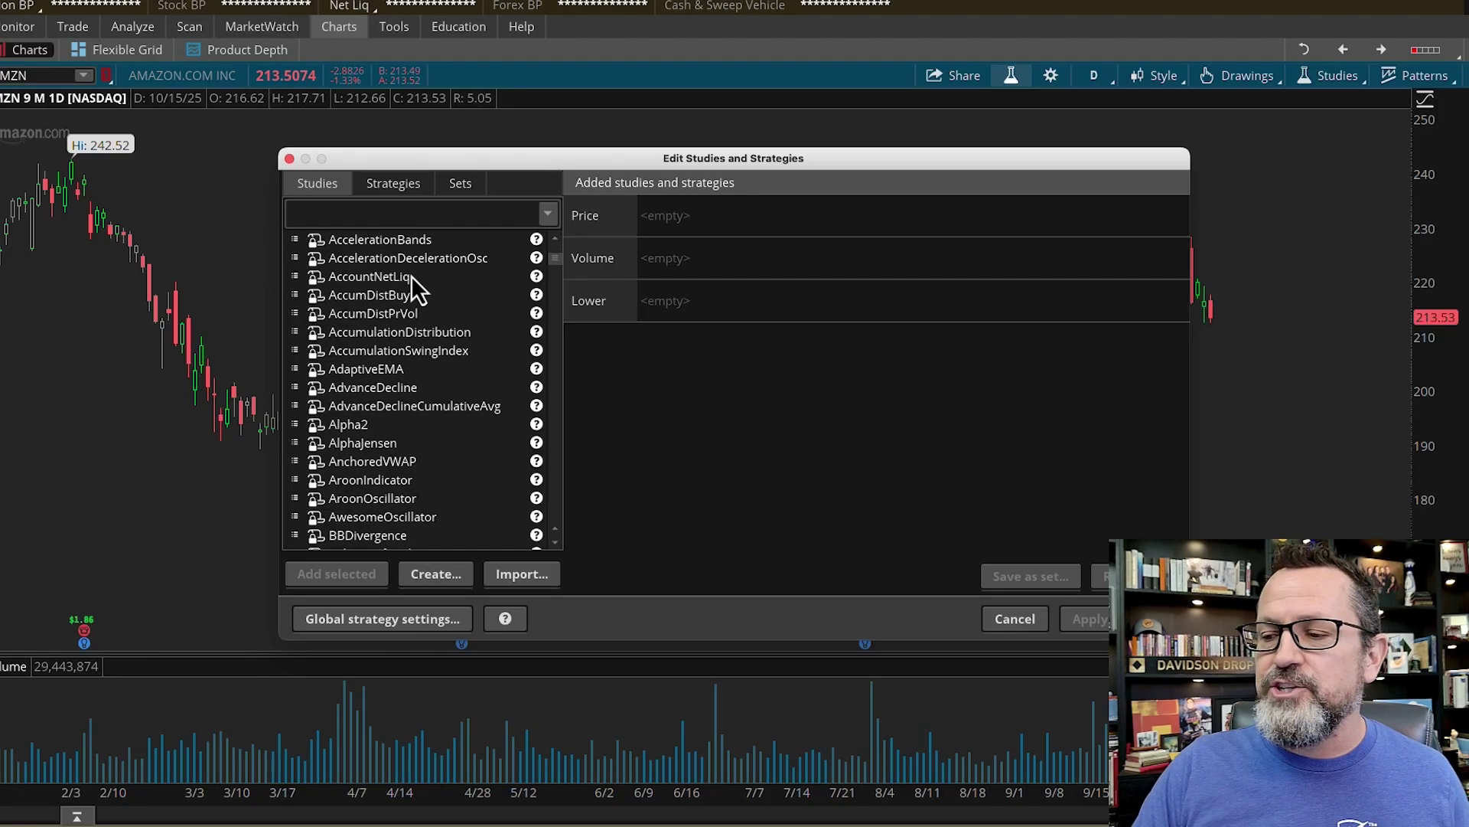
scroll(411, 276, down, 8)
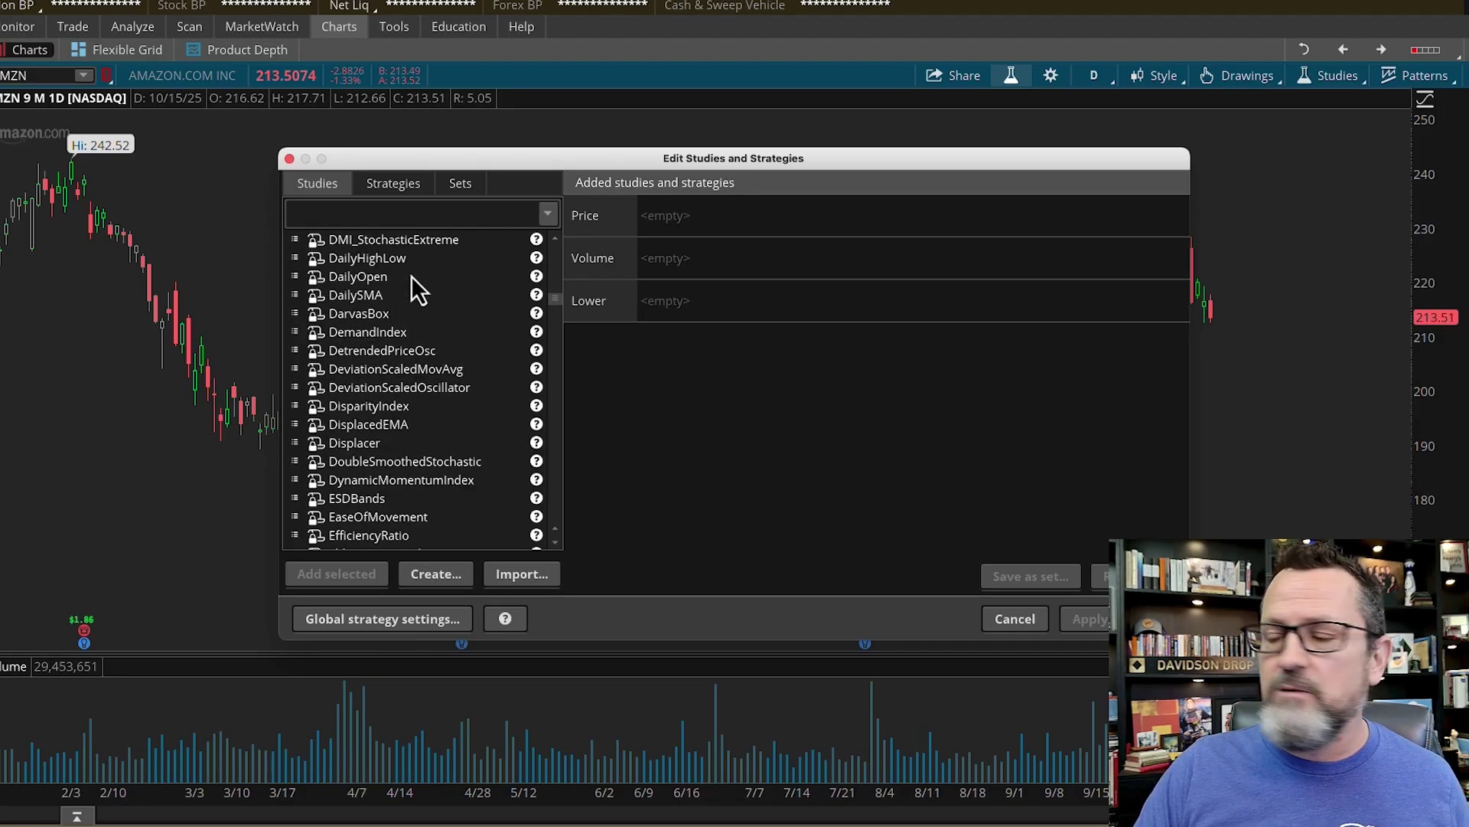
scroll(411, 277, down, 8)
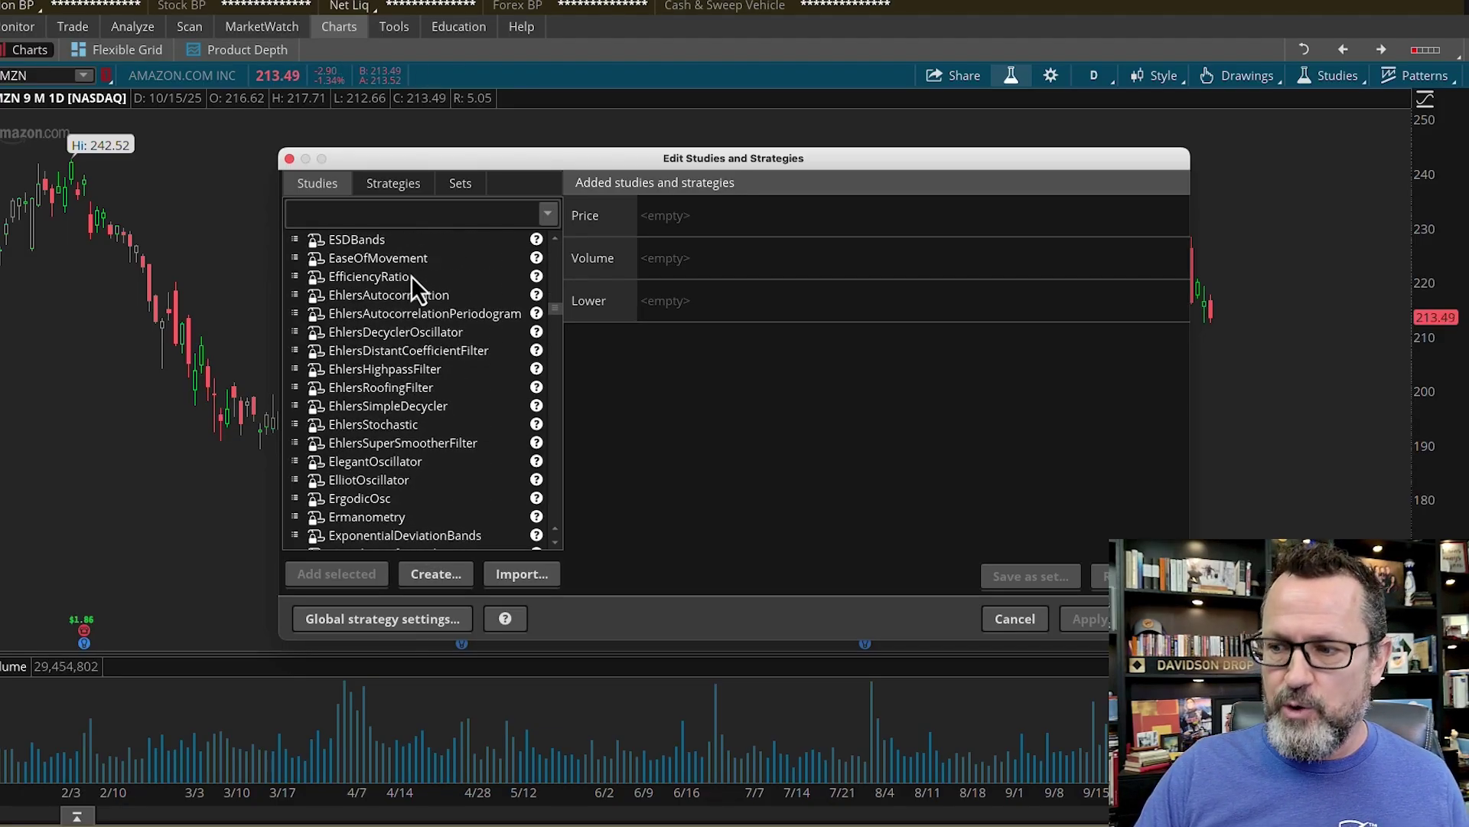
scroll(411, 277, up, 20)
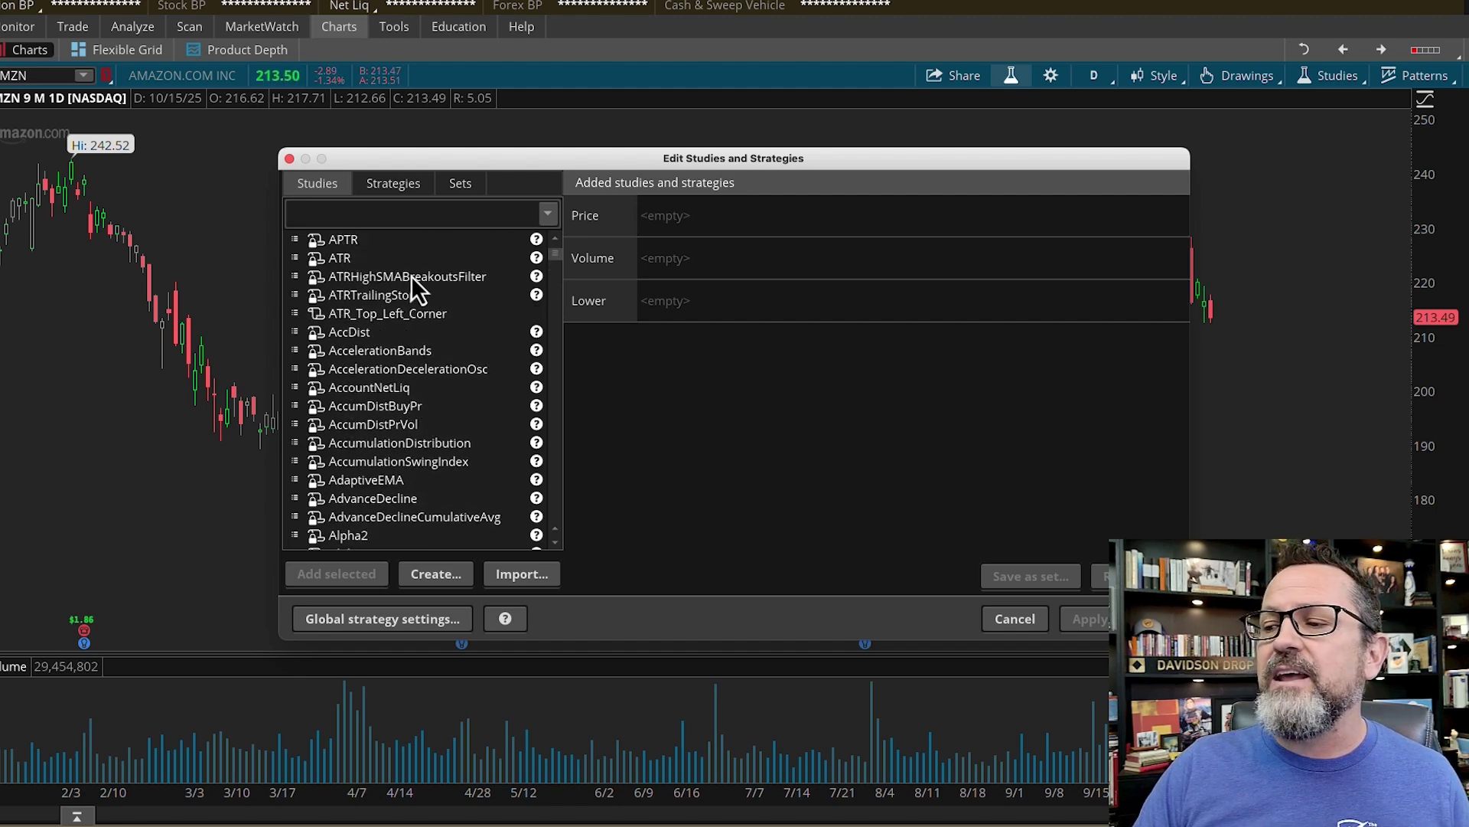
click(411, 212)
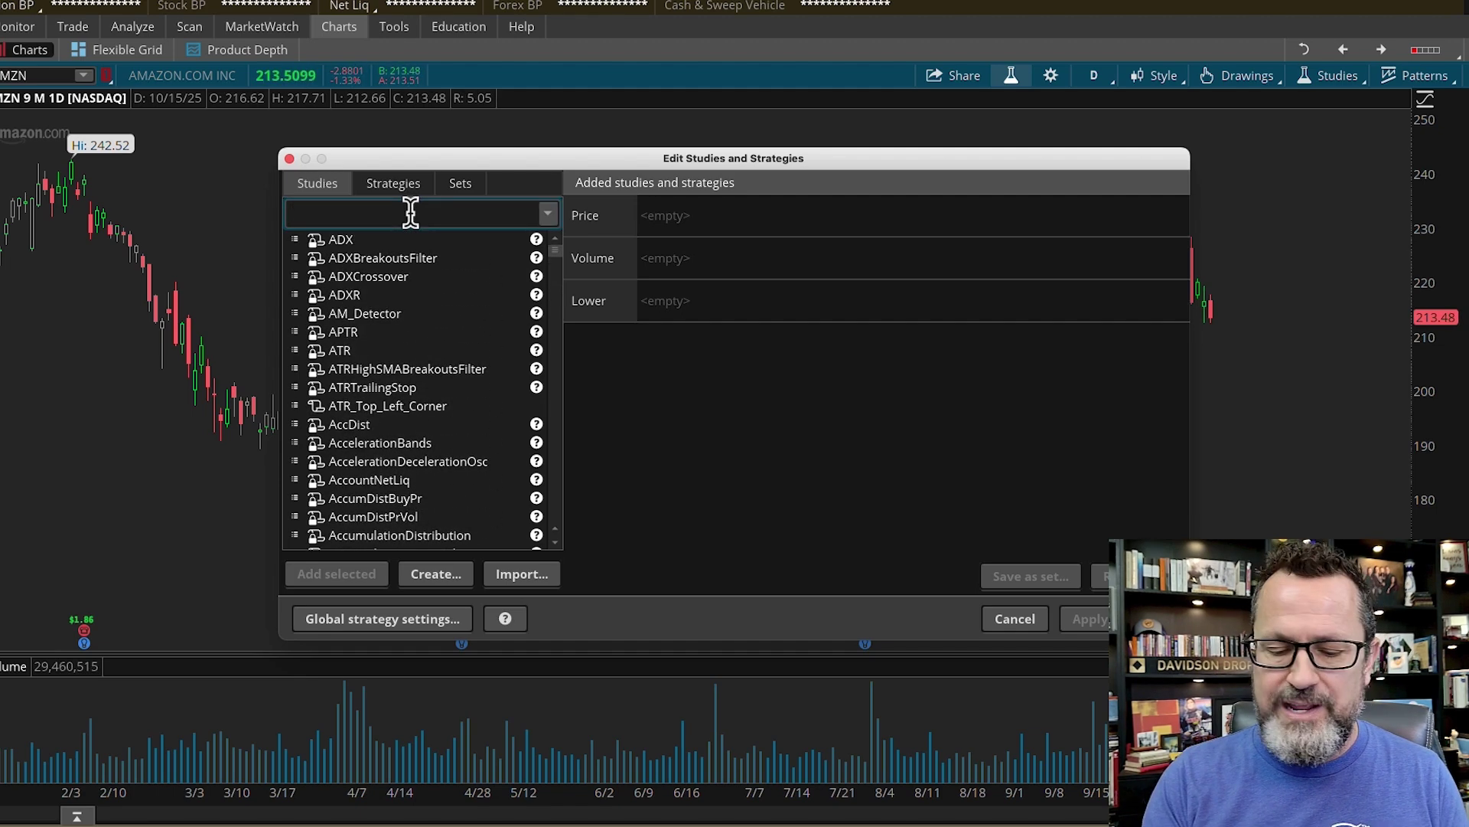
text(exp)
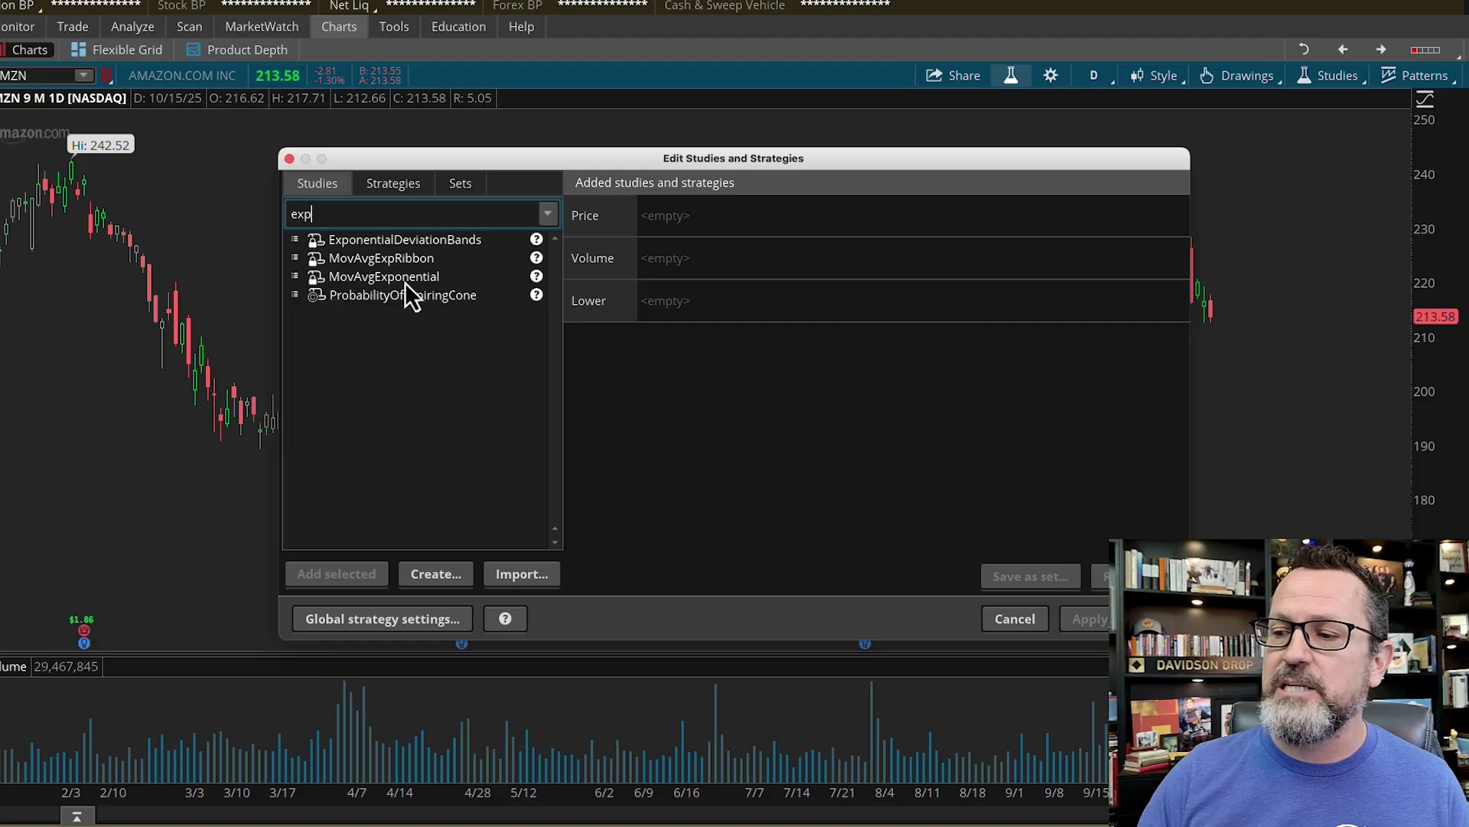
click(351, 280)
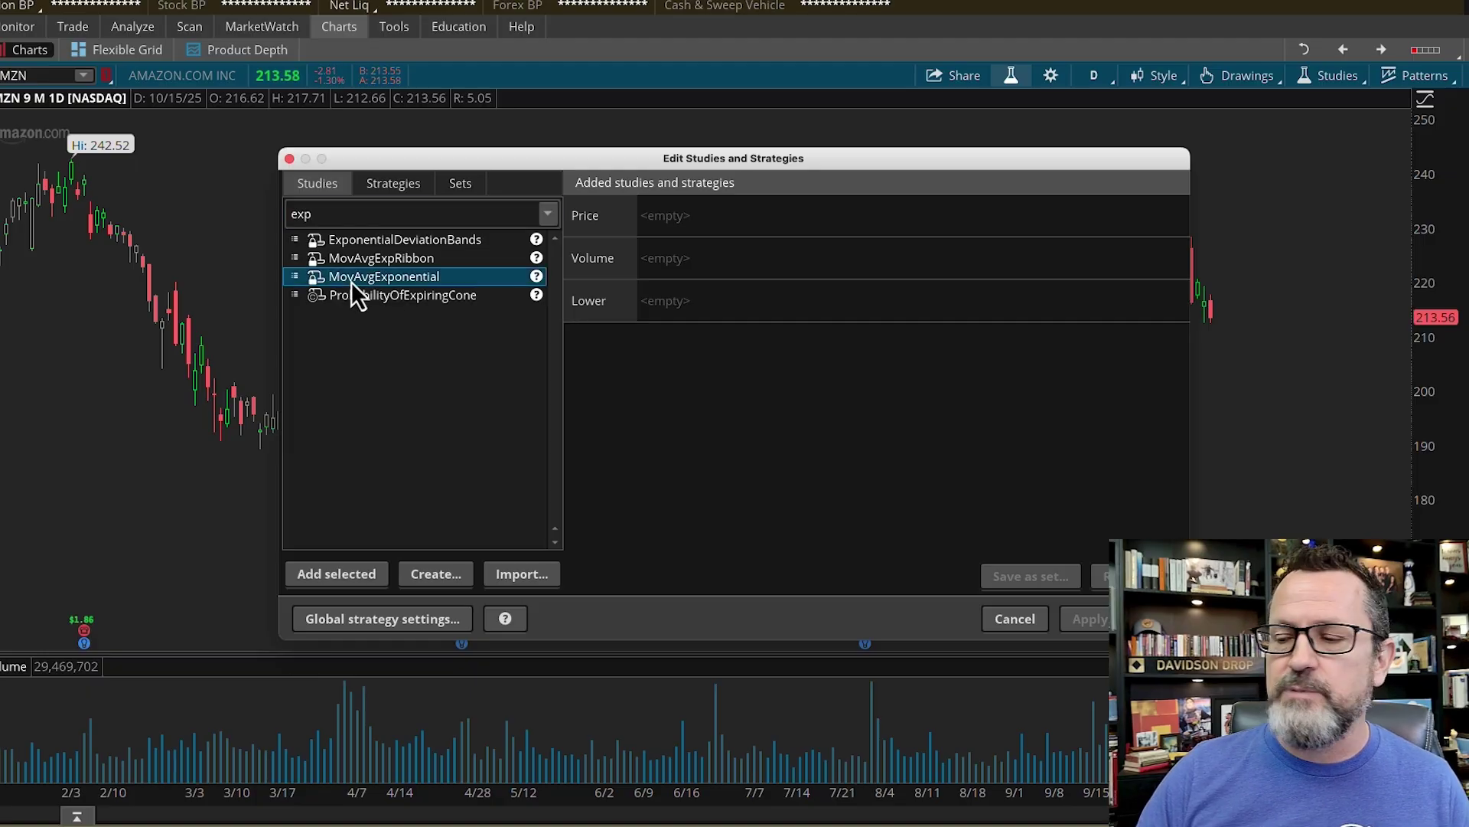
double_click(351, 282)
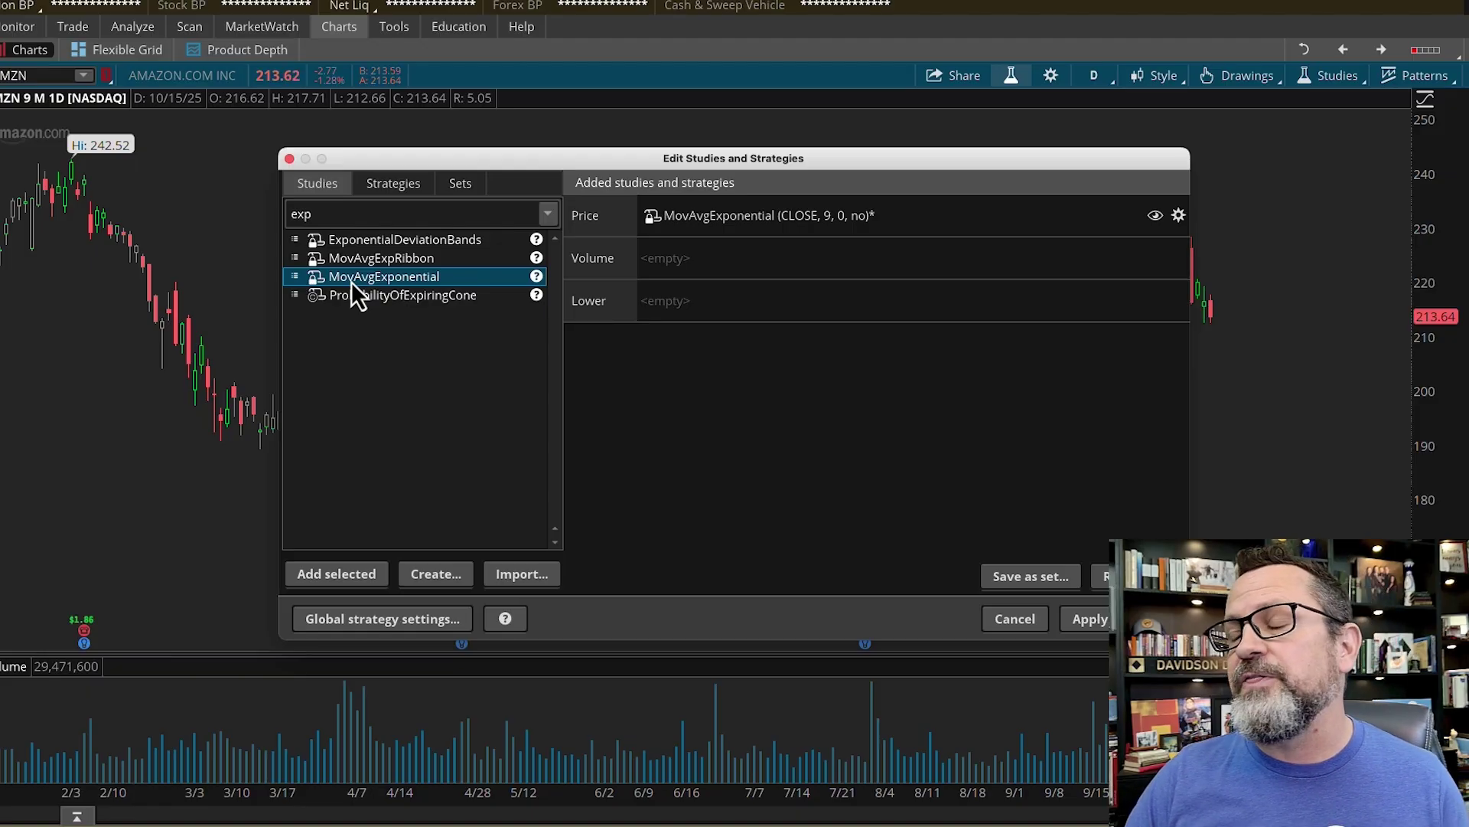
Step: Open the settings of the added MovAvgExponential study and set its length to 9
click(820, 226)
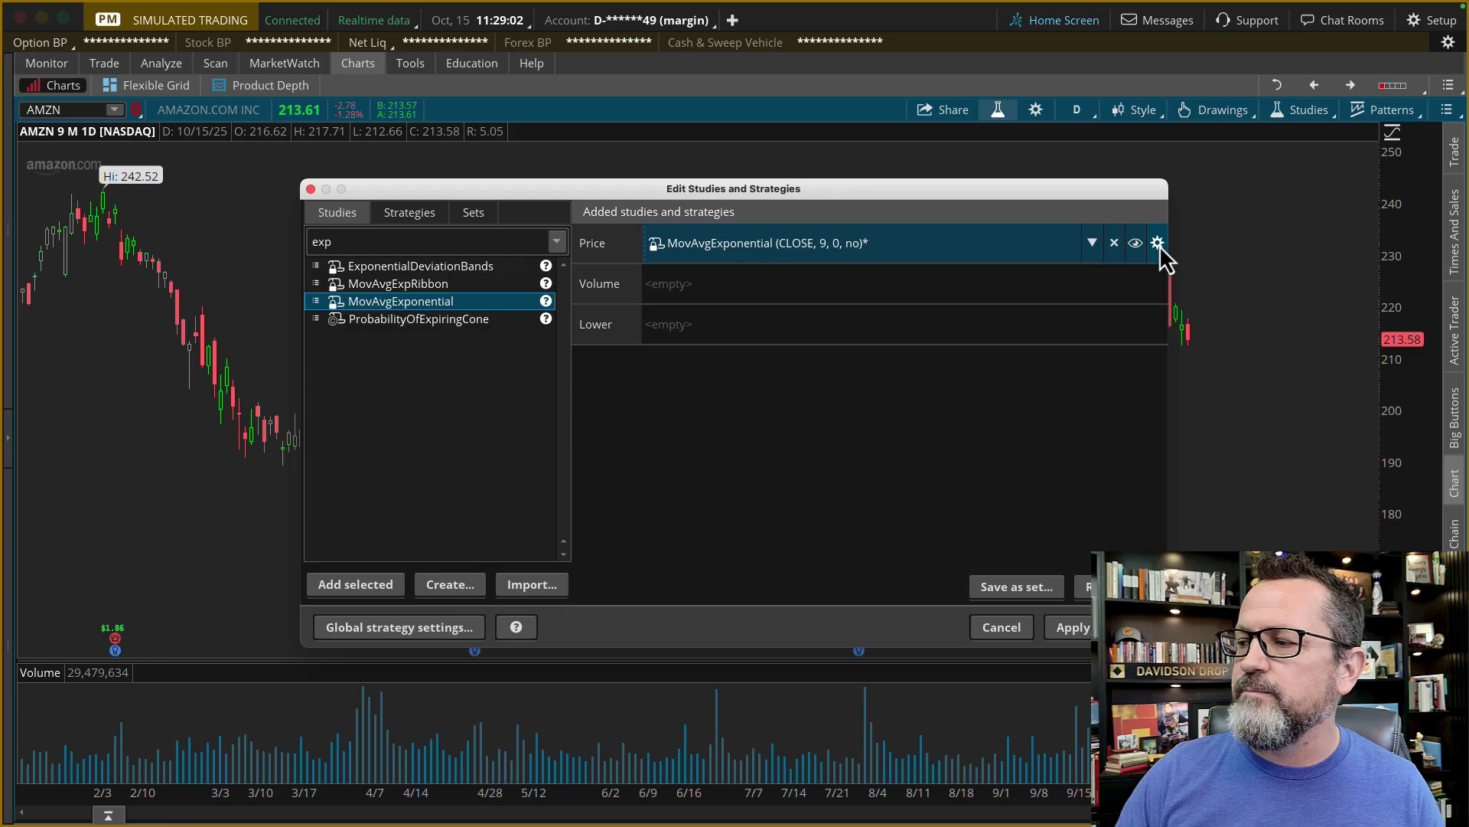
click(1158, 244)
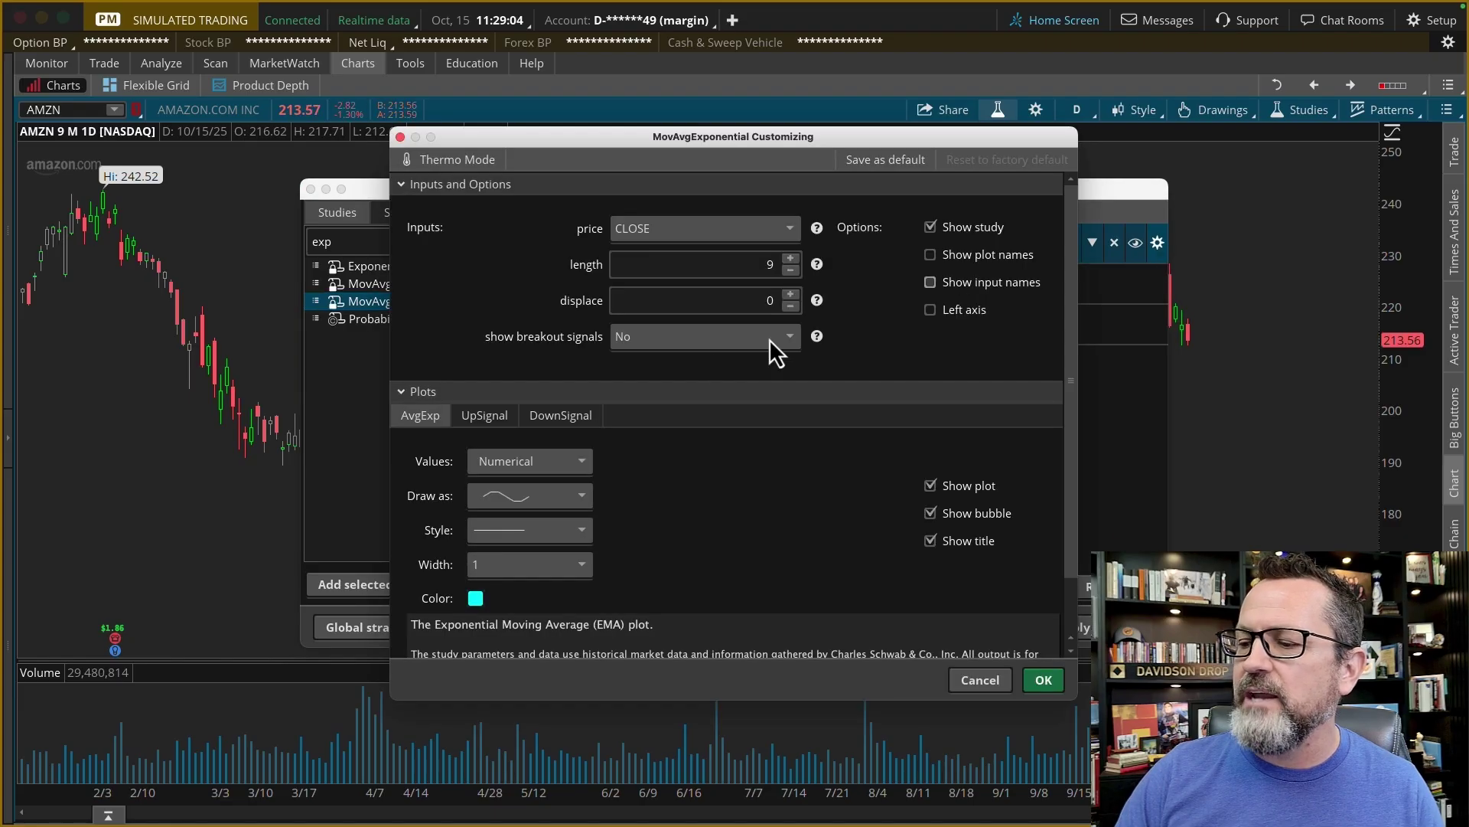
double_click(718, 265)
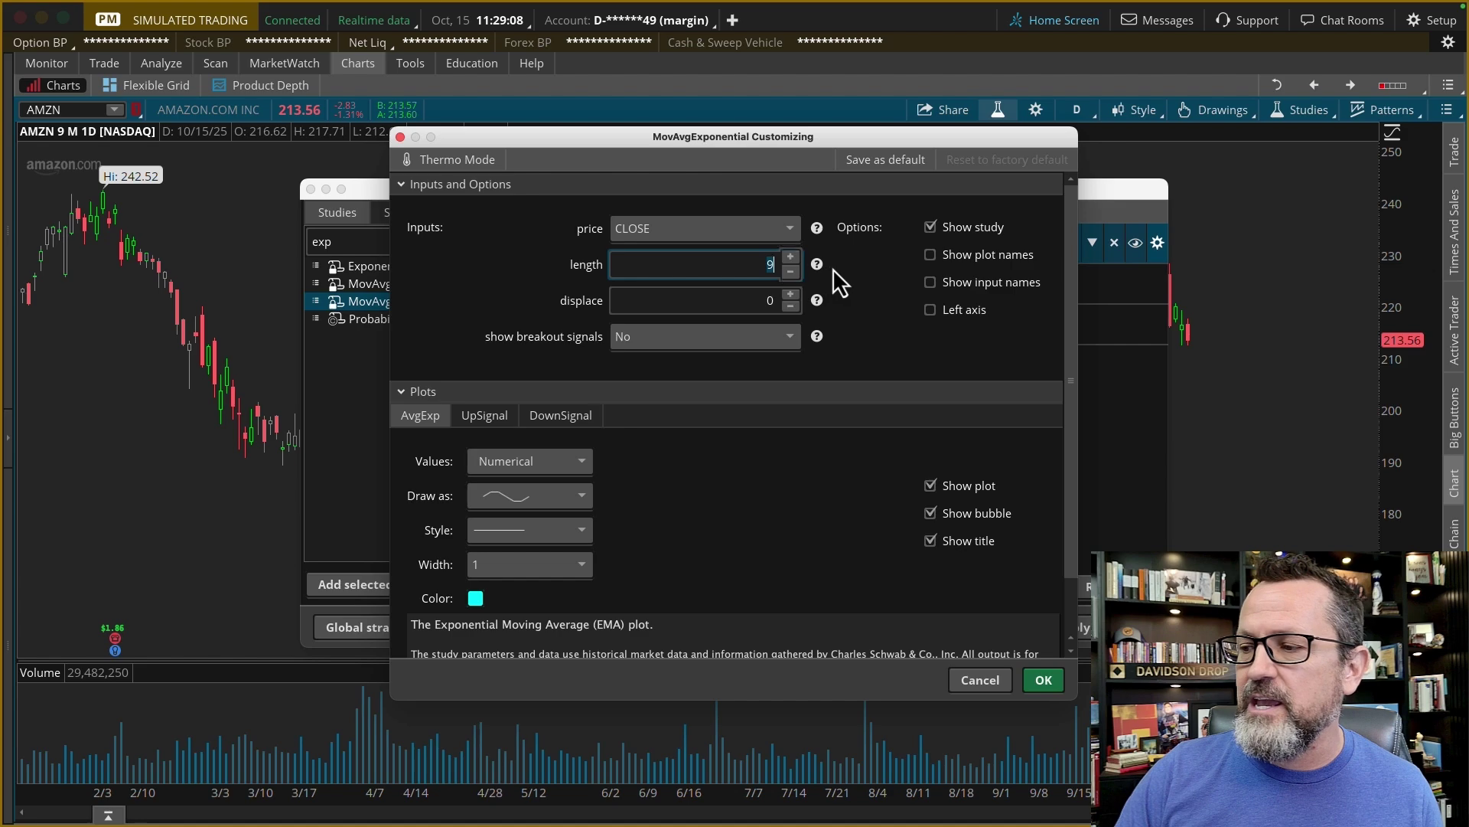
text(13)
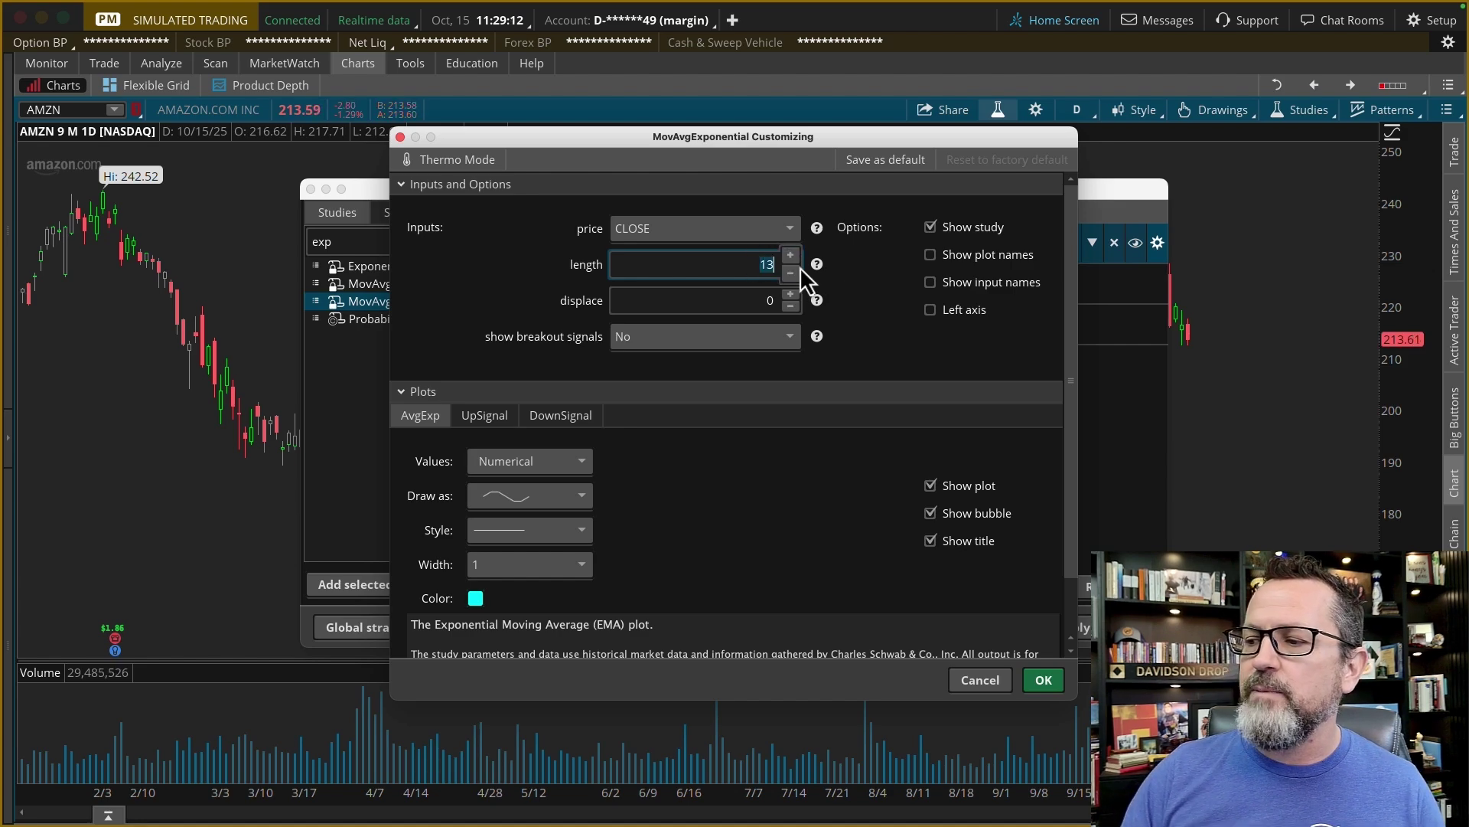
key(BackSpace)
key(BackSpace)
text(5)
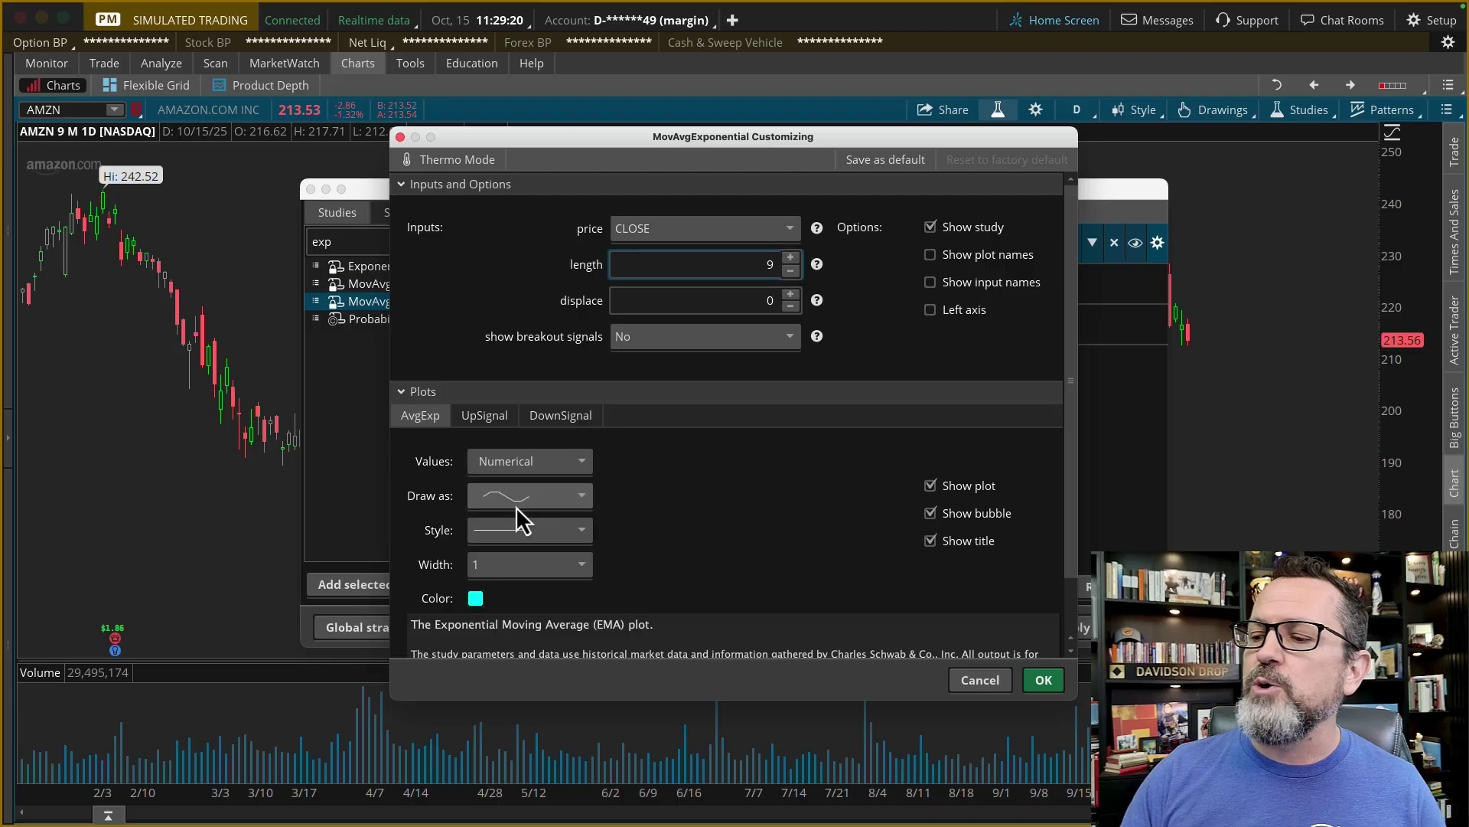
Step: Change the AvgExp plot color to magenta and apply the exponential moving average to the AMZN chart
scroll(474, 599, down, 2)
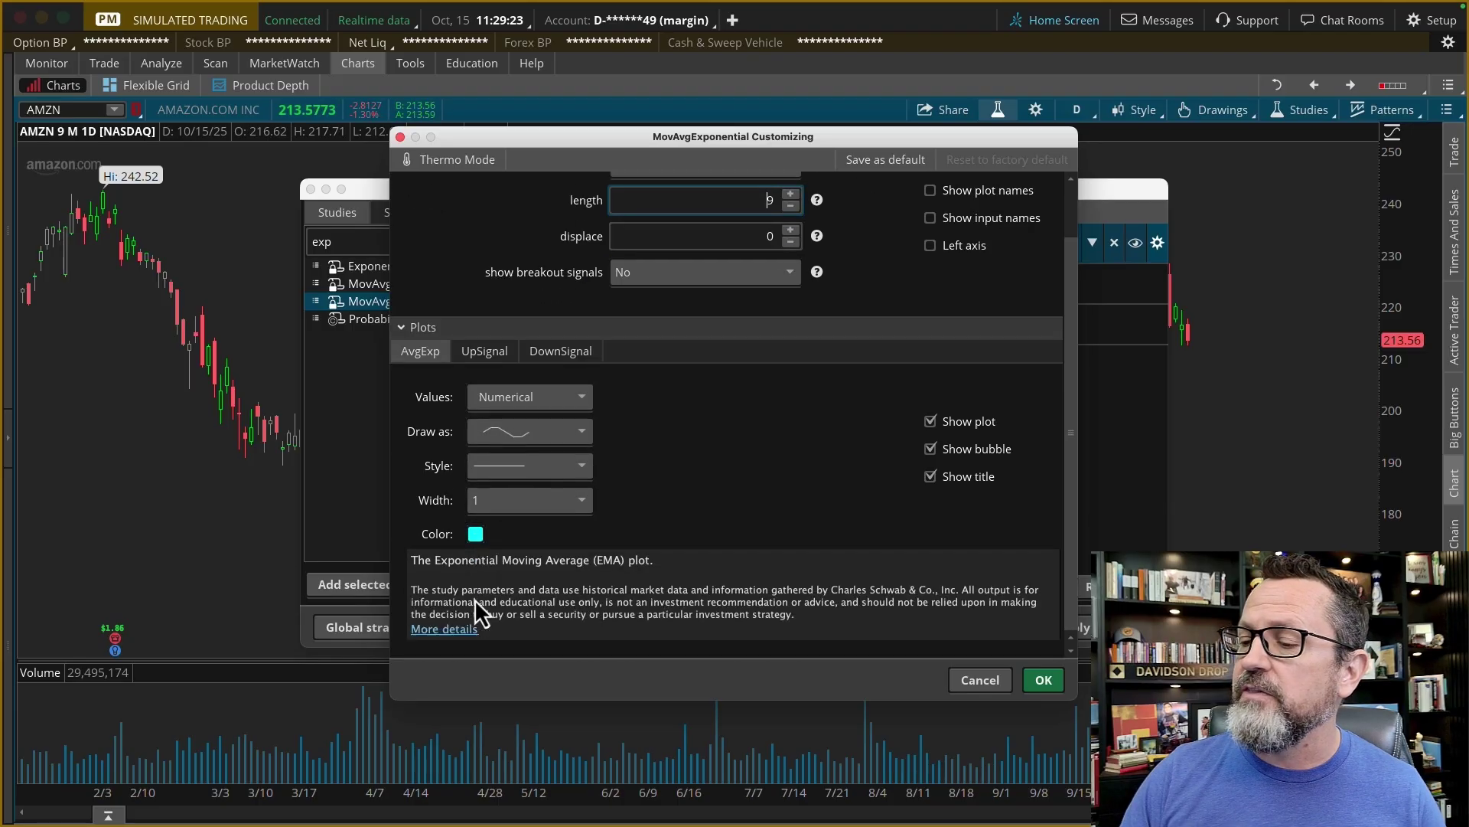
click(475, 534)
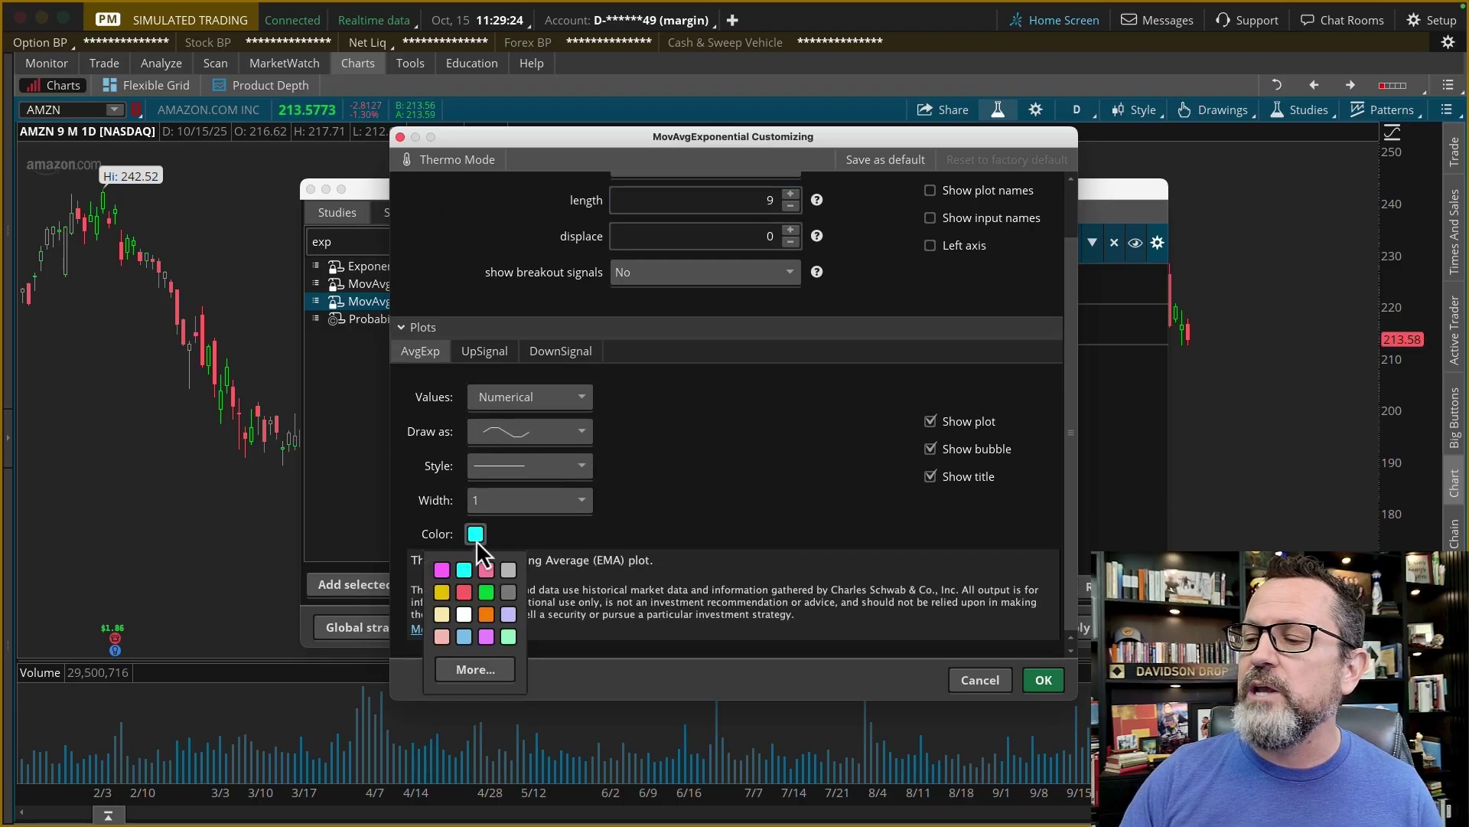
click(444, 573)
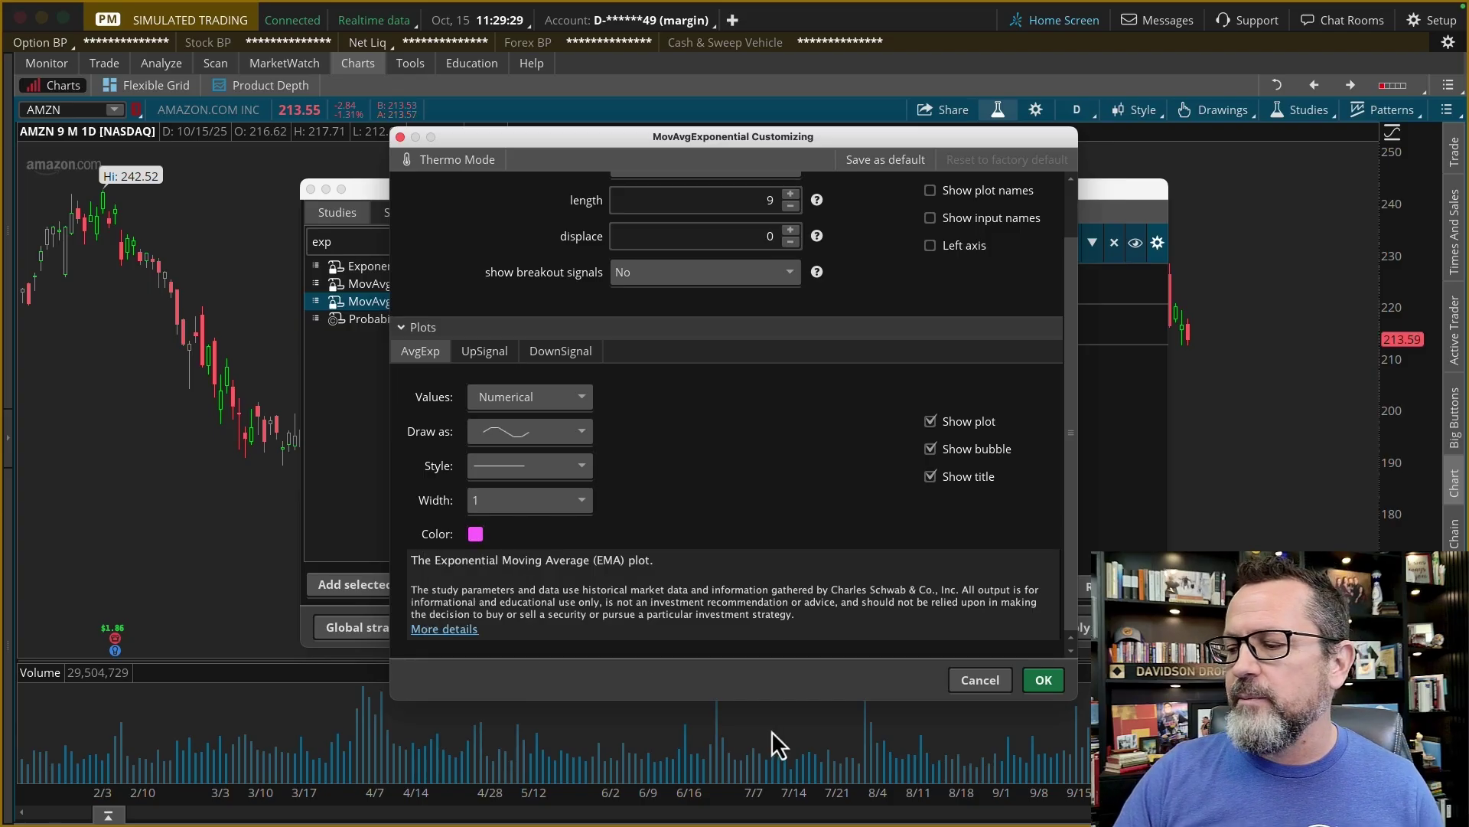
click(1046, 680)
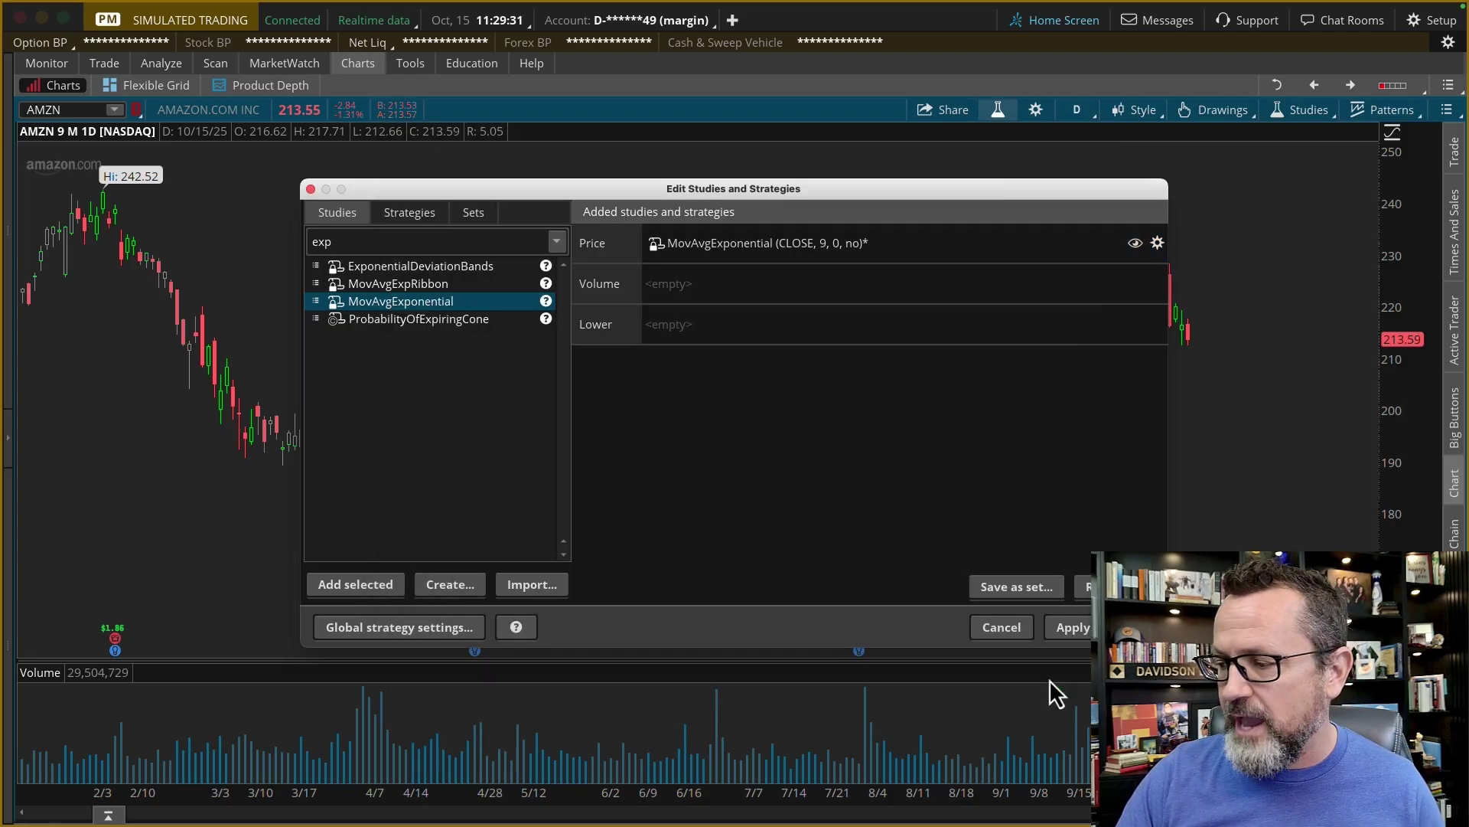
click(1079, 634)
click(1118, 627)
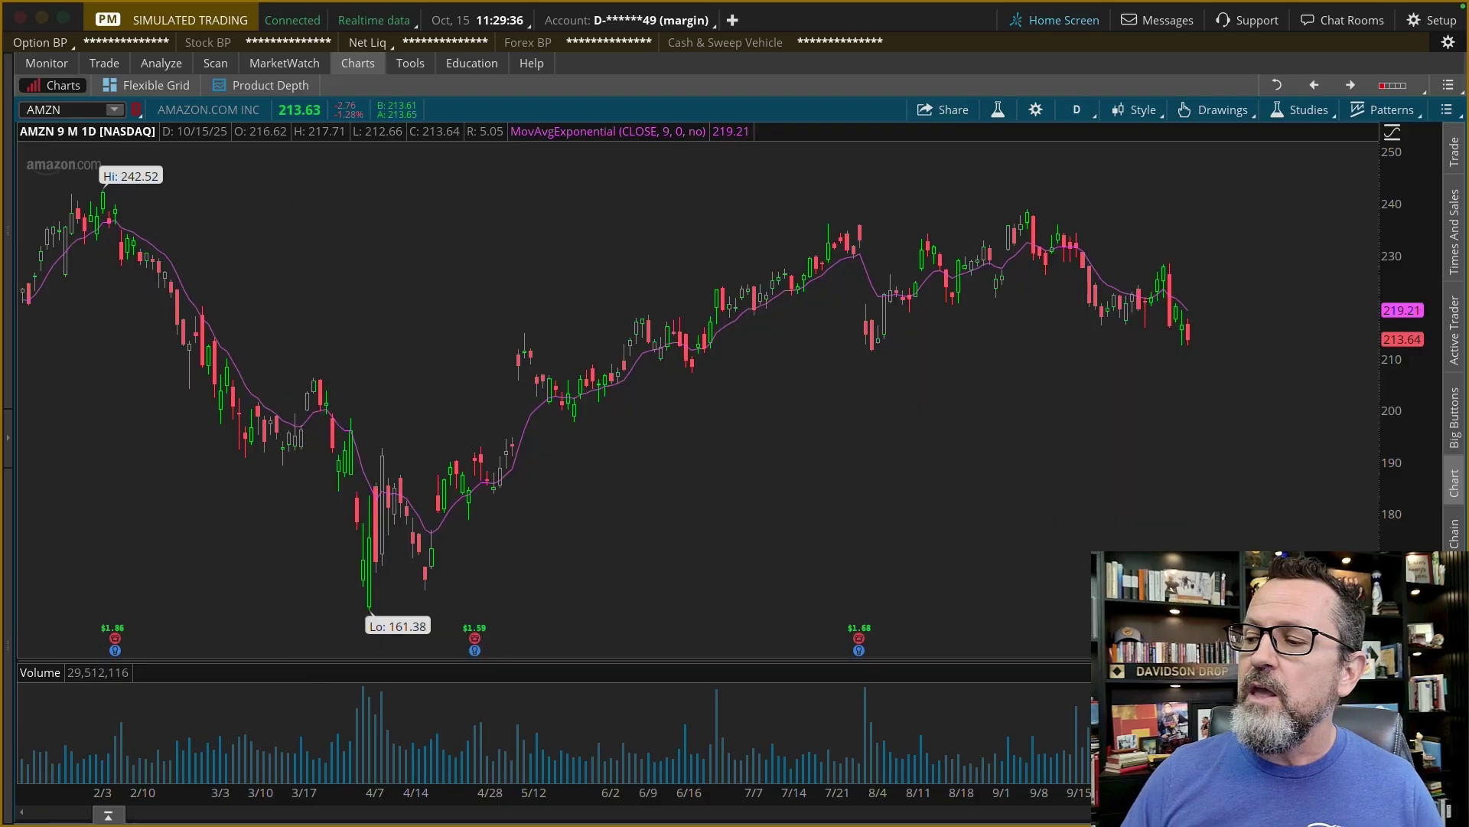
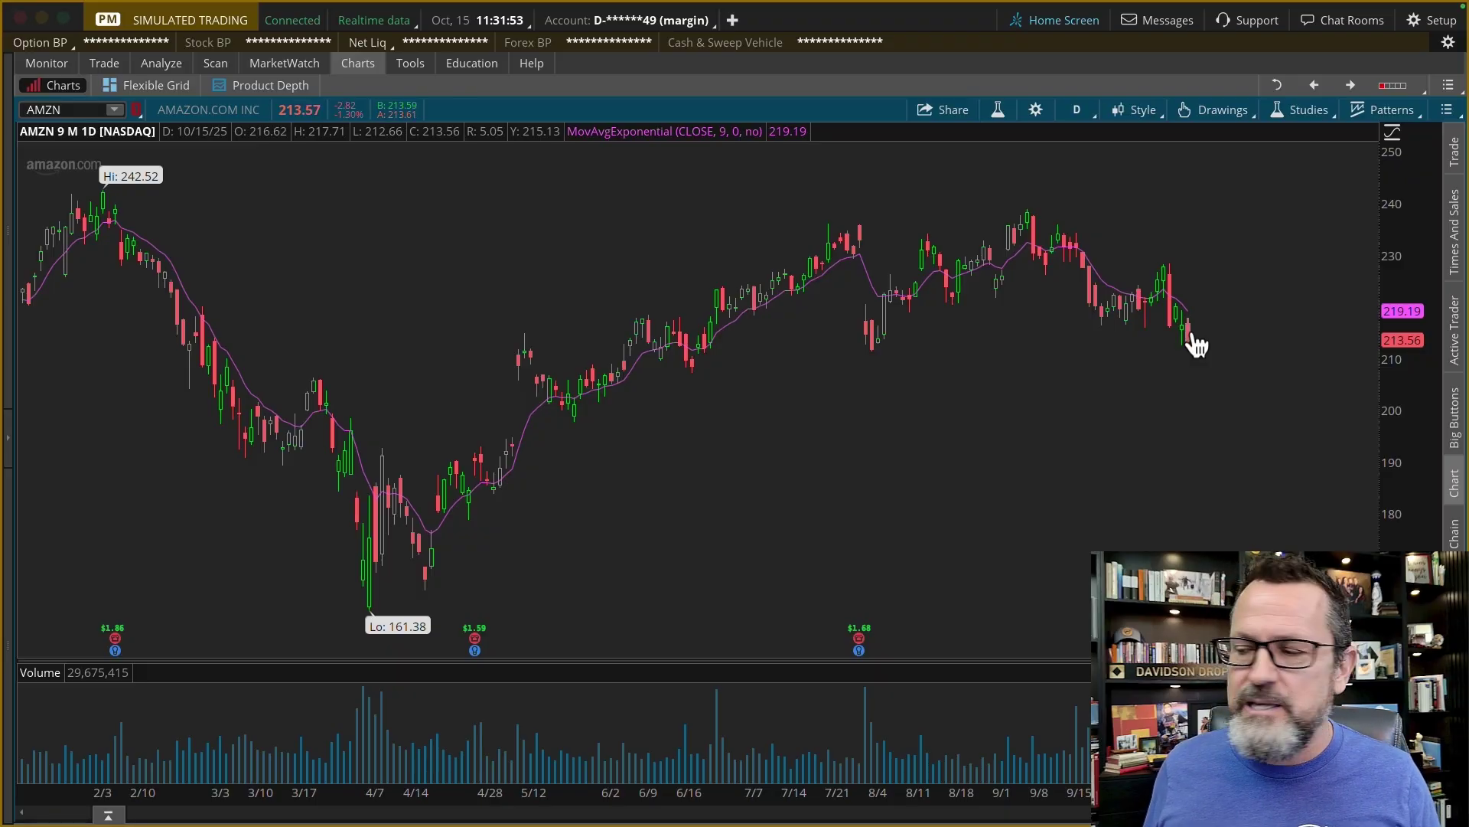
Step: Search the study library for "simp" and add the SimpleMovingAvg study to the price studies
click(999, 112)
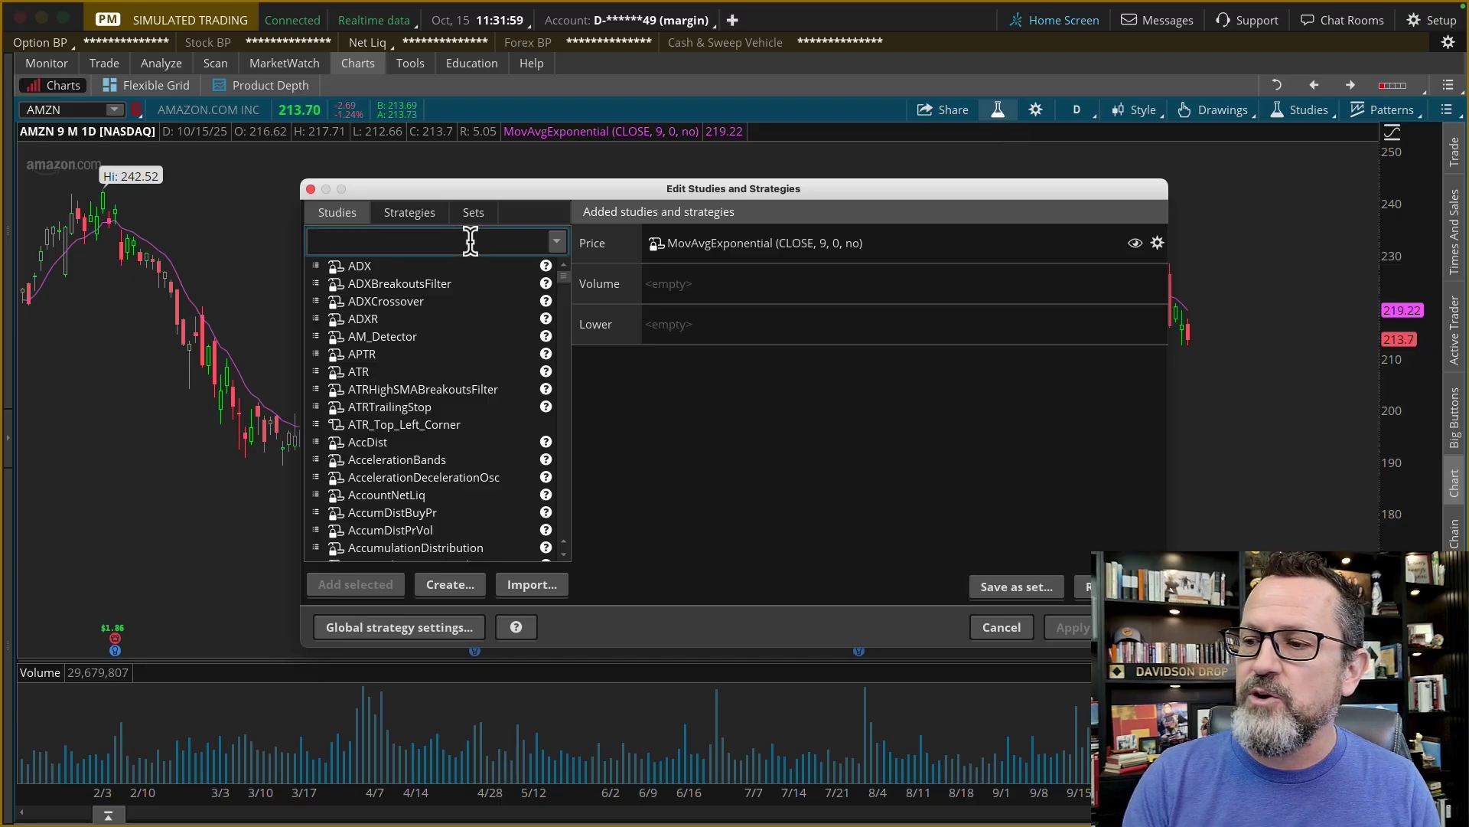
text(simp)
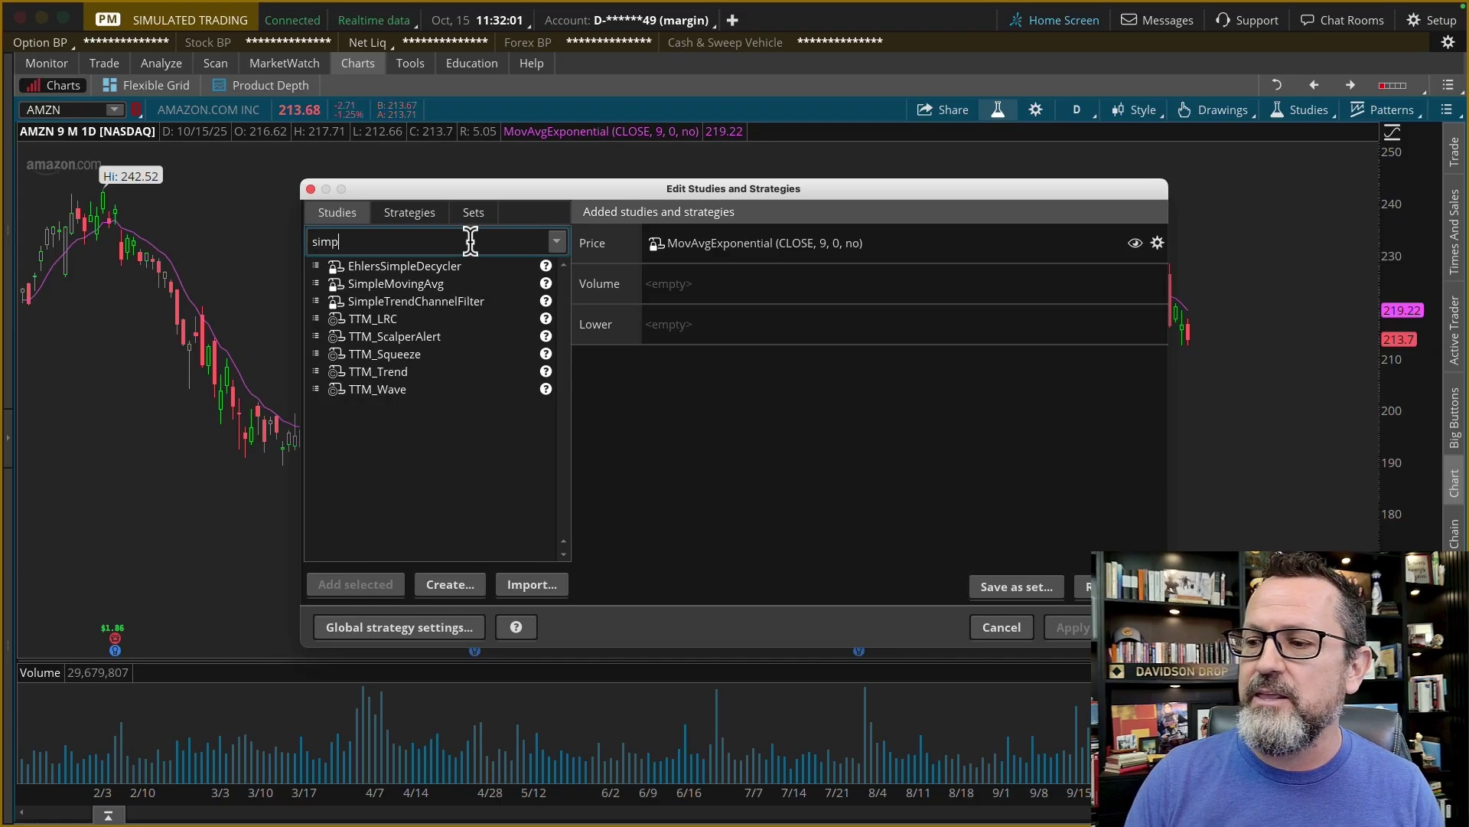
double_click(431, 283)
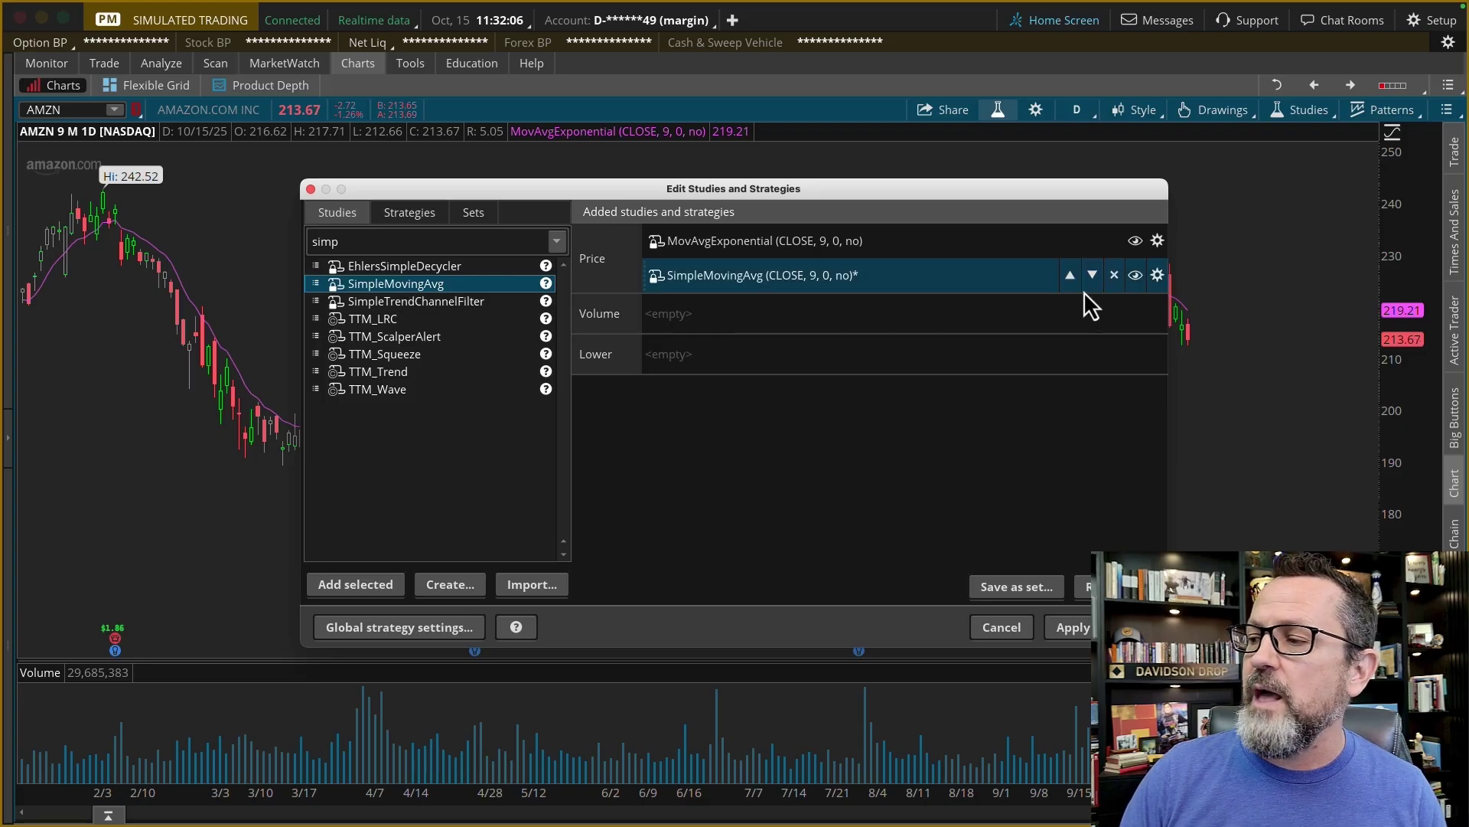
Step: Set the simple moving average's length to 20 and apply the study to the AMZN chart
click(1158, 275)
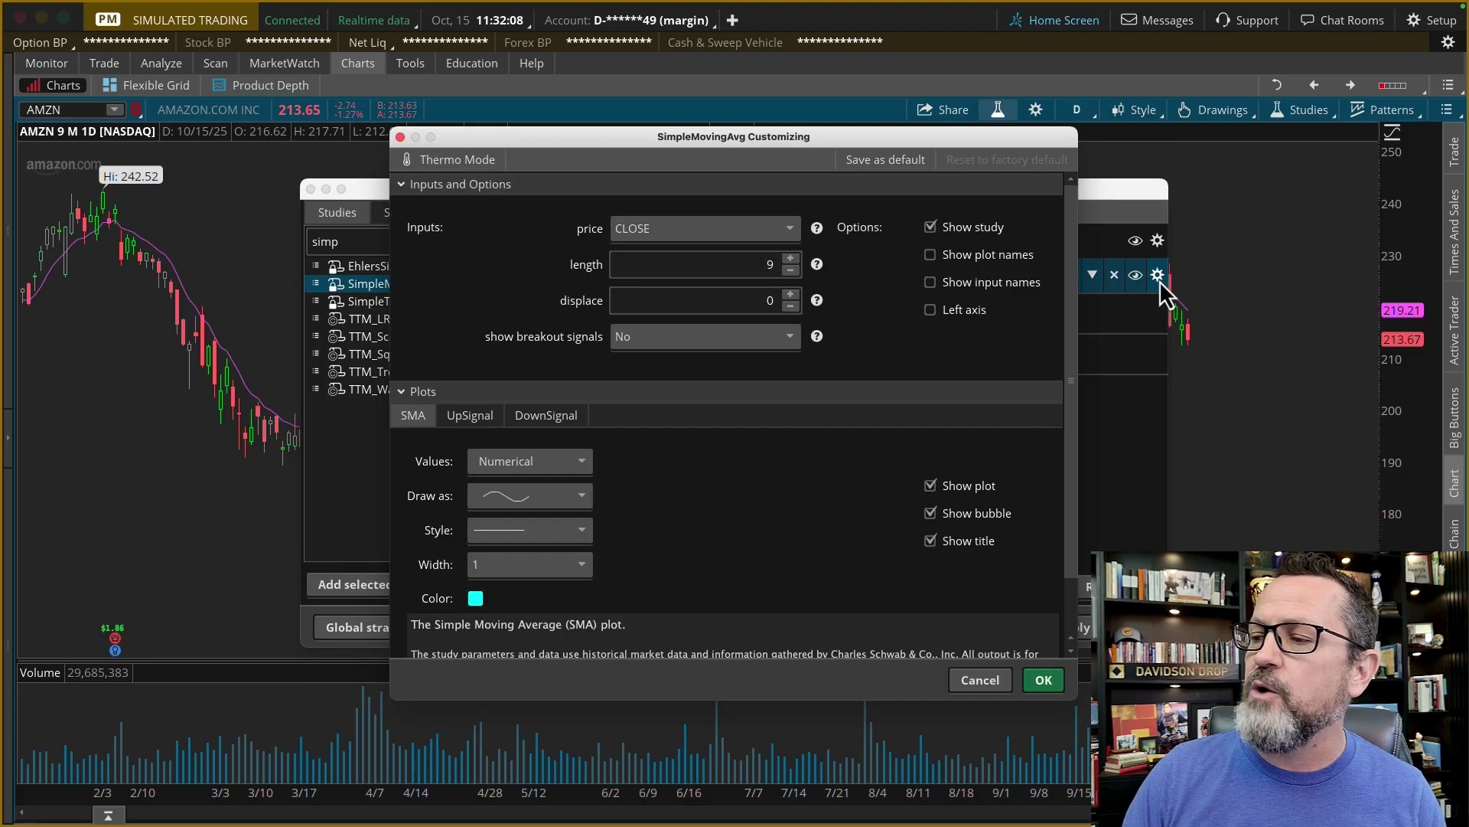
click(757, 263)
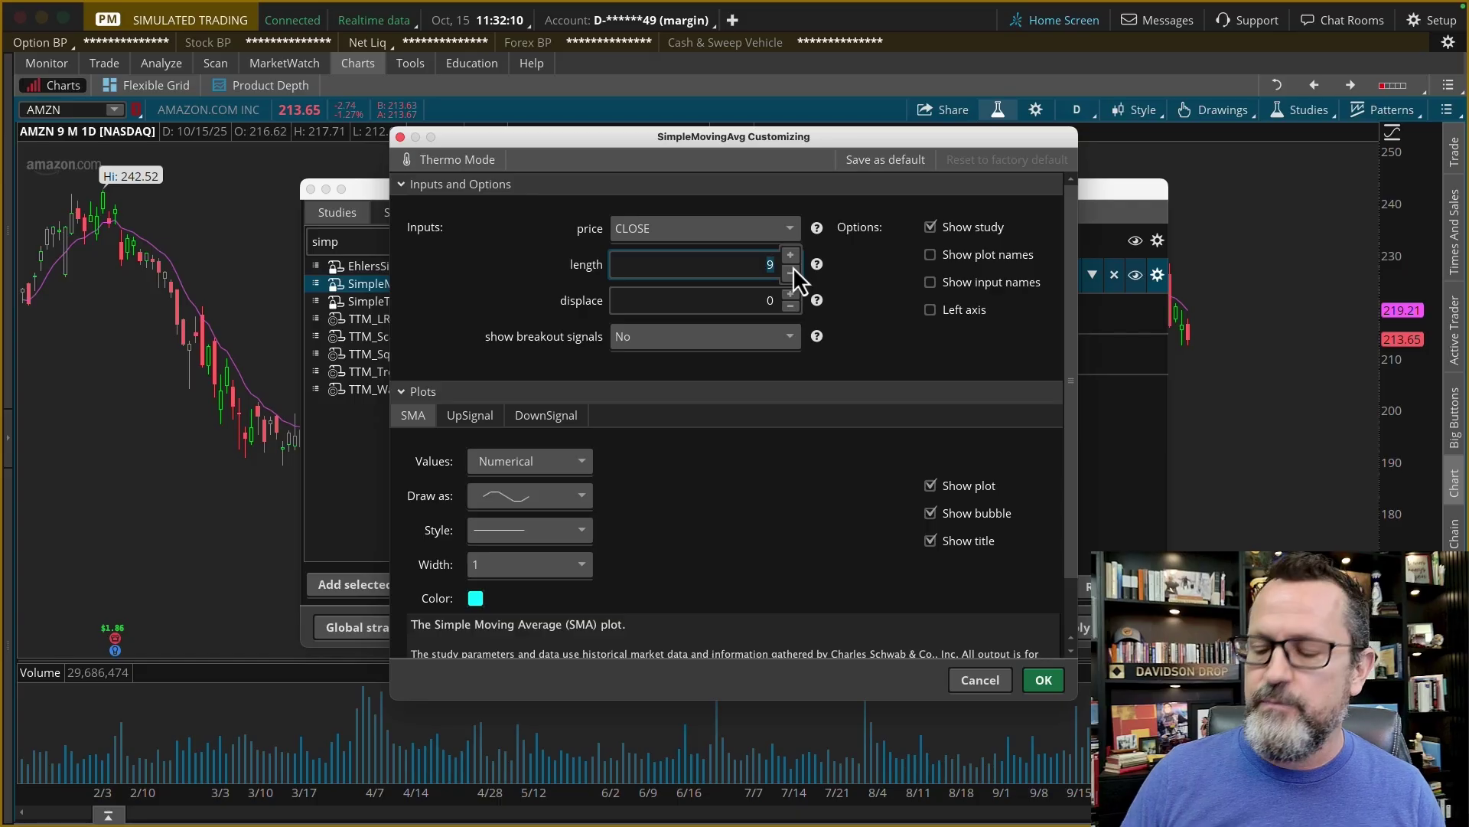
text(20)
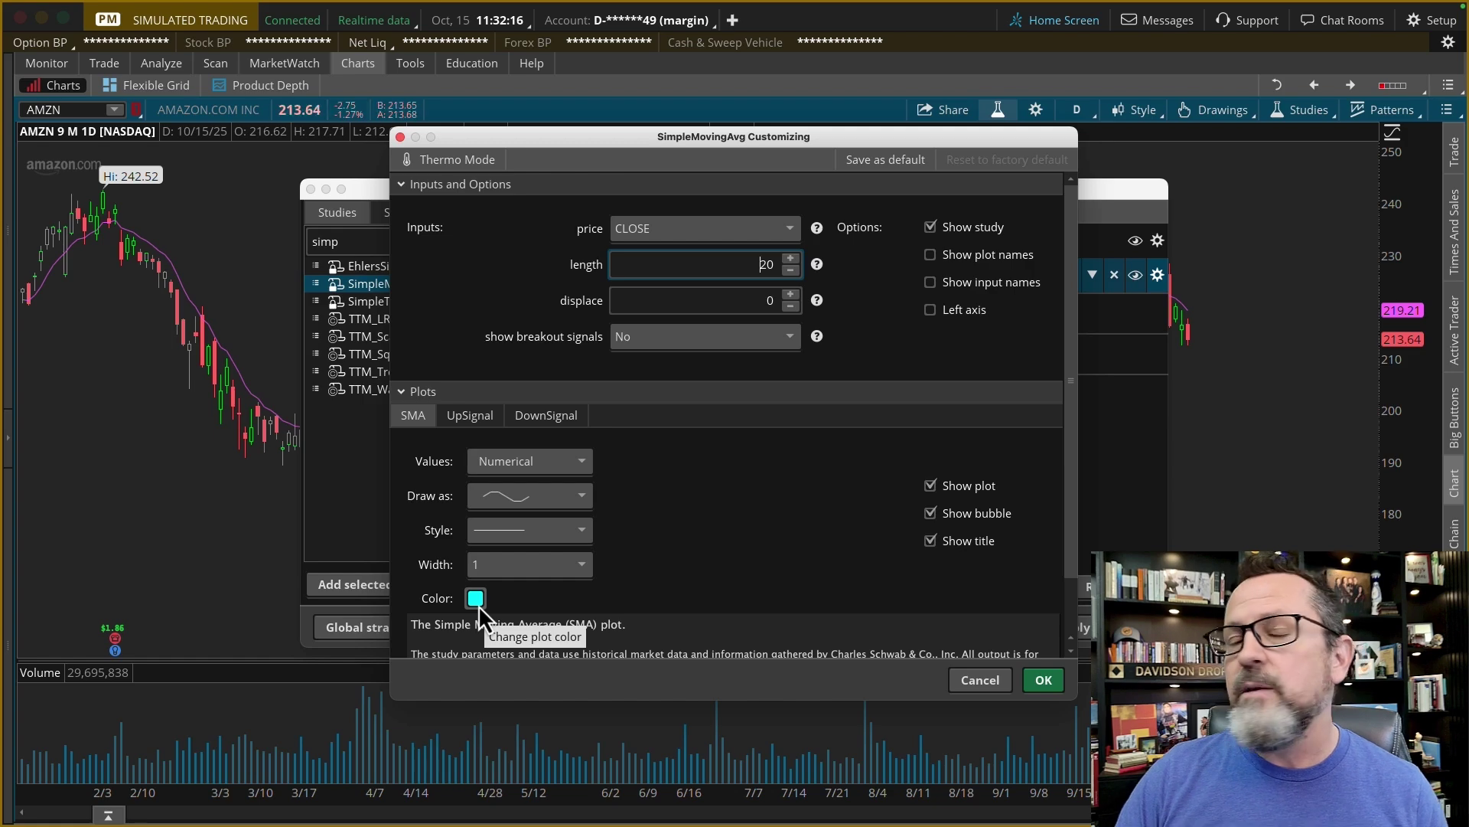
click(1044, 681)
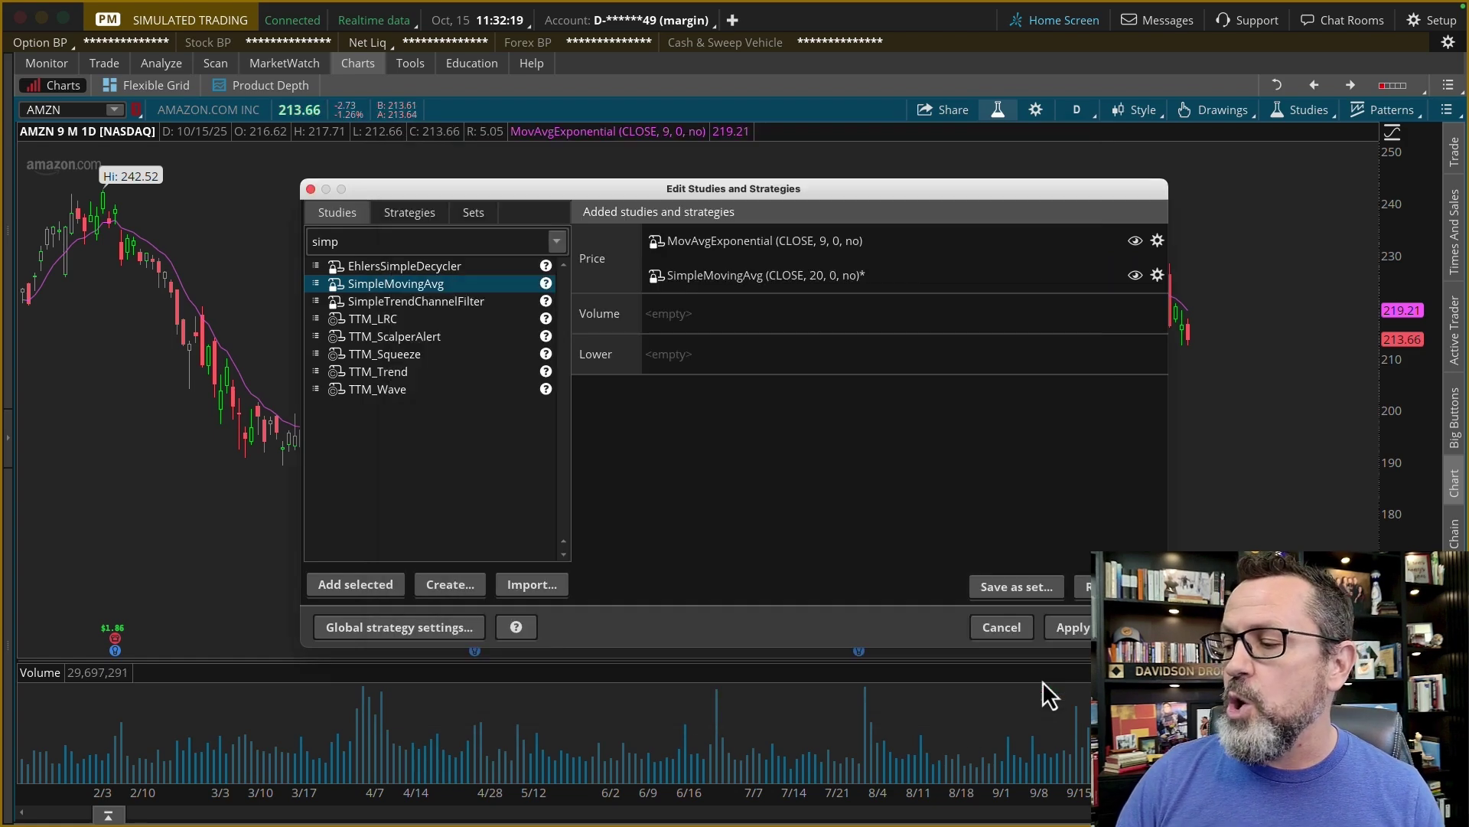
click(1072, 627)
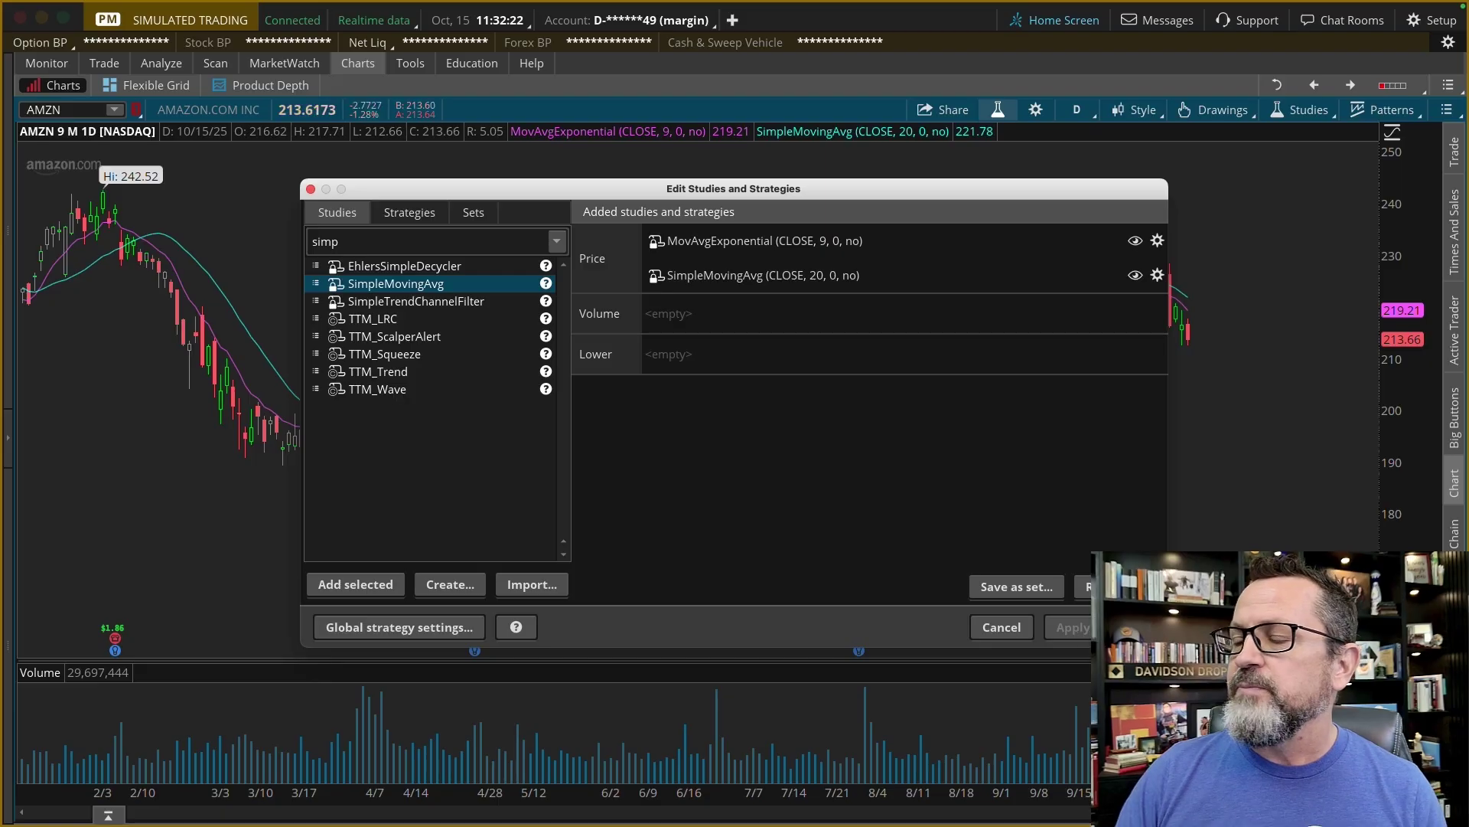
click(1123, 627)
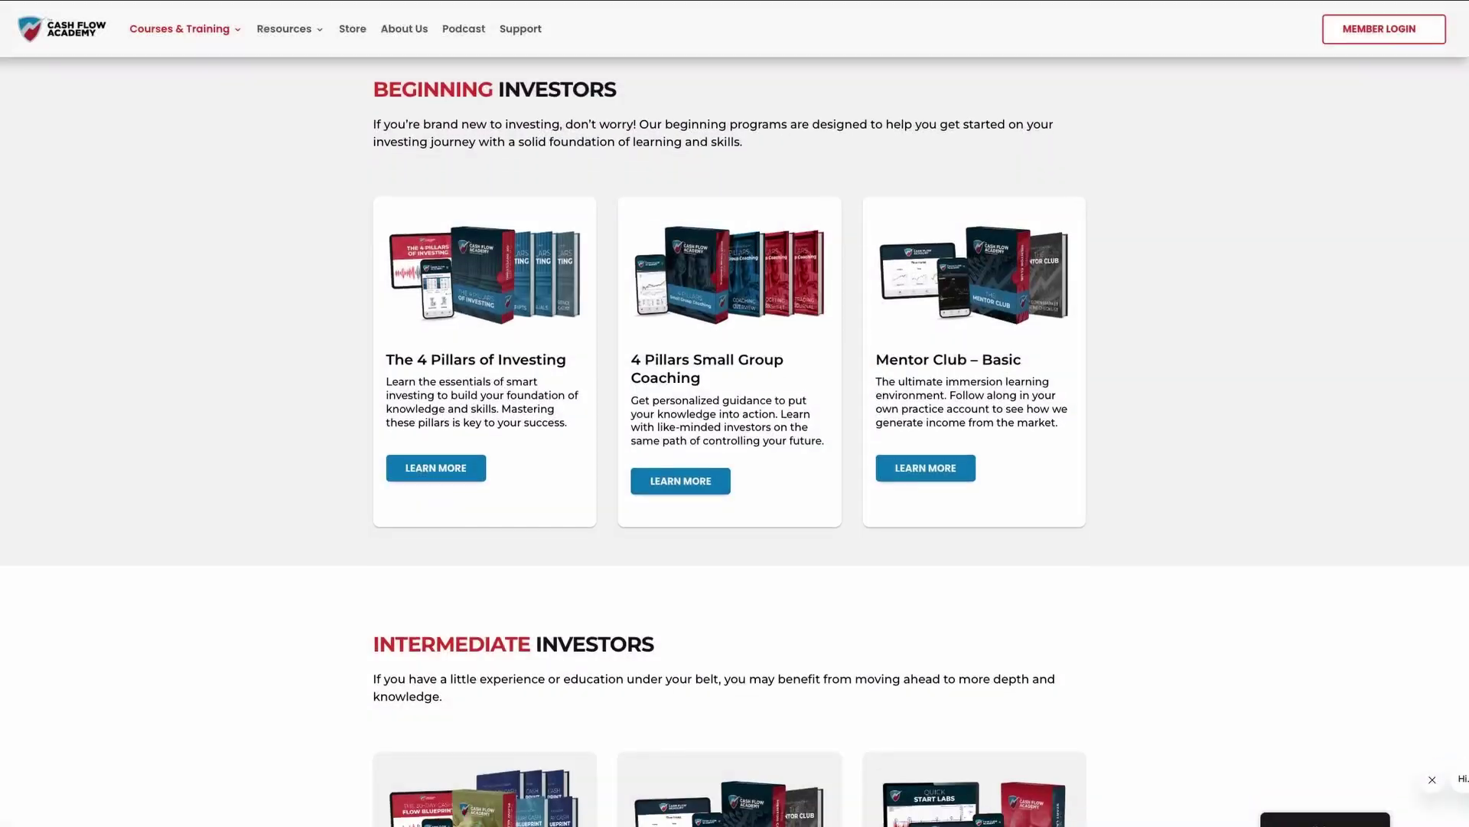
scroll(735, 428, down, 3)
scroll(734, 429, down, 3)
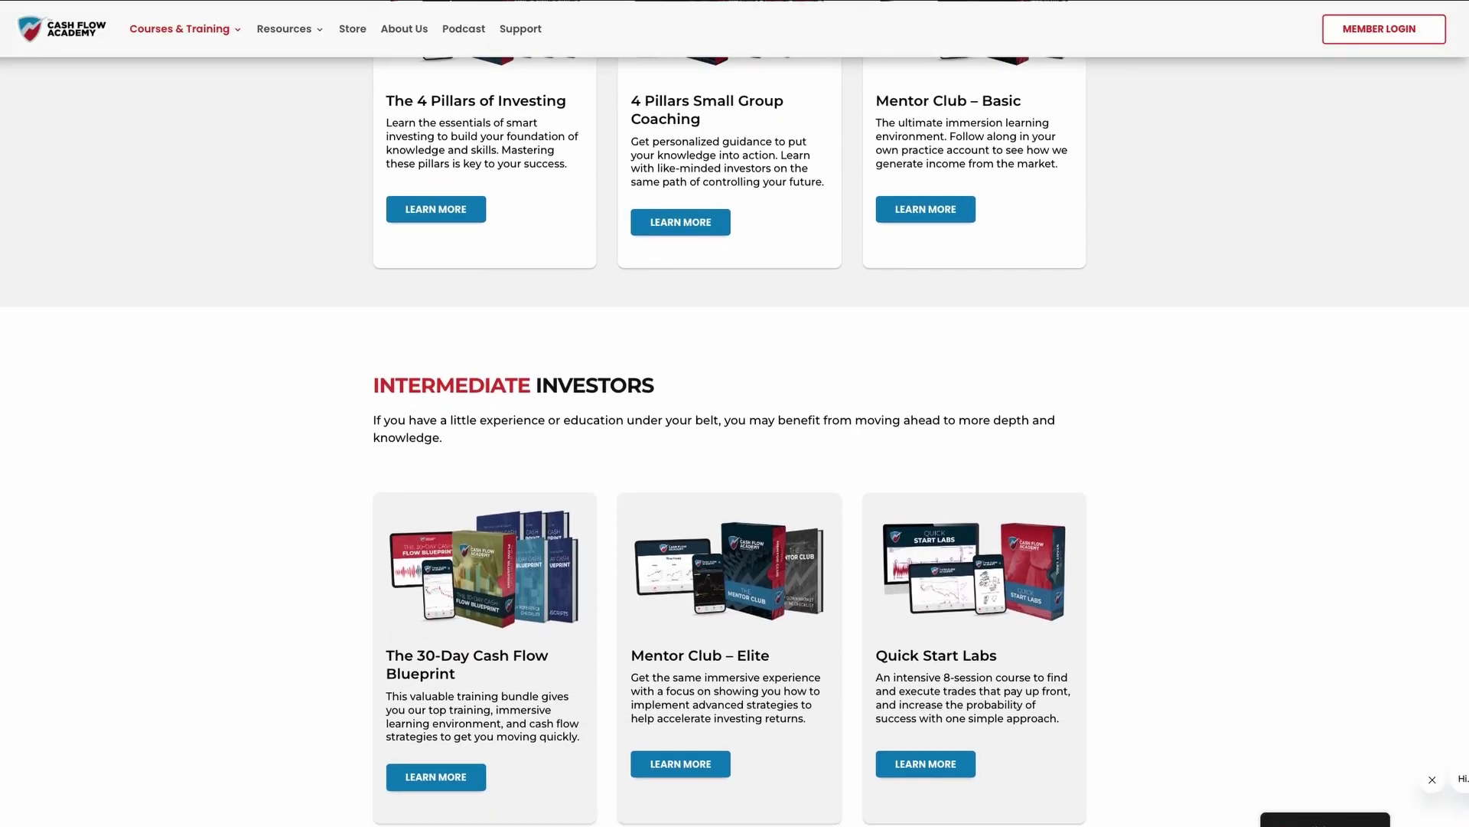
scroll(735, 428, down, 3)
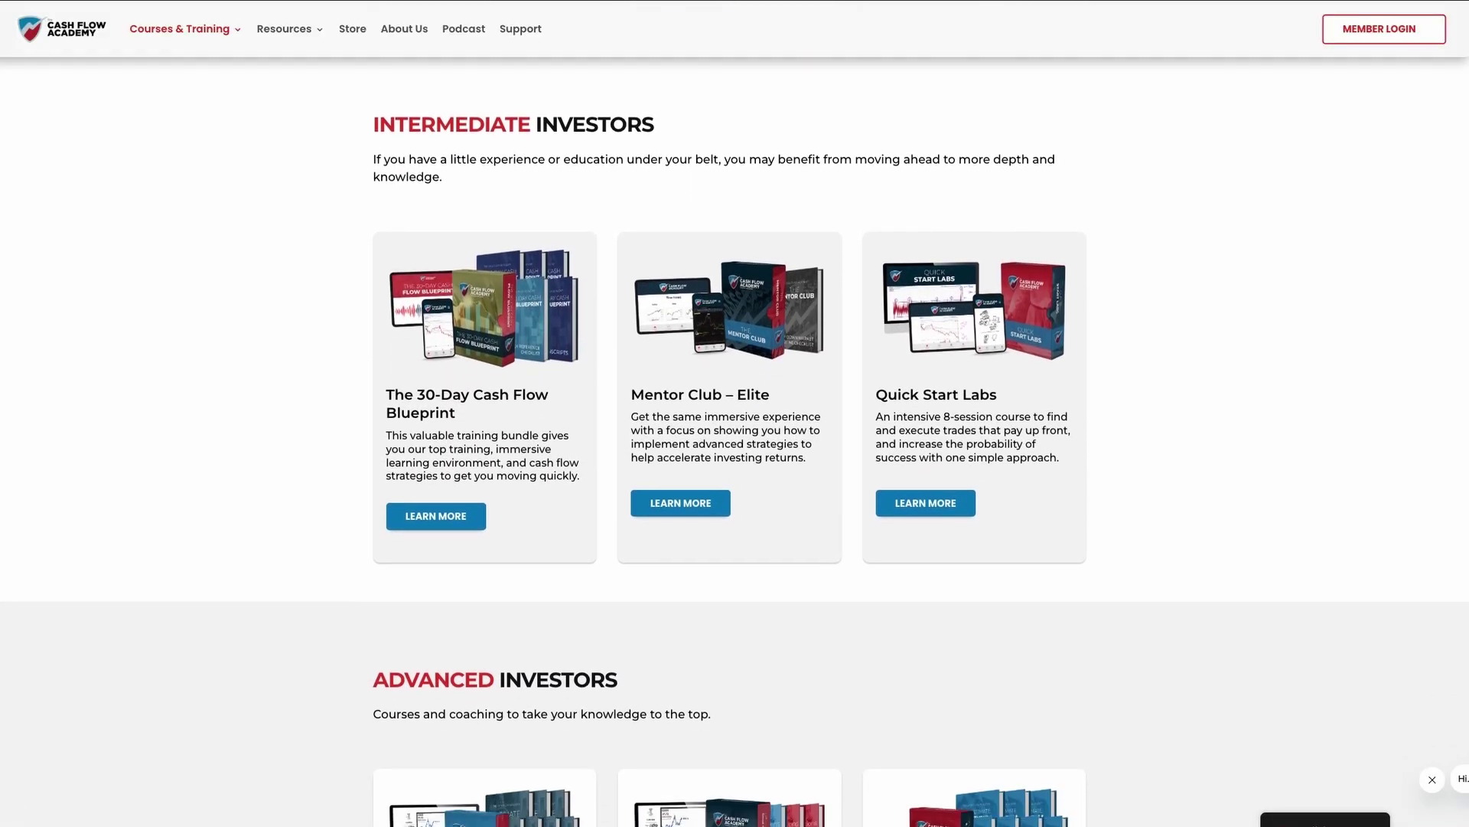
scroll(734, 429, down, 3)
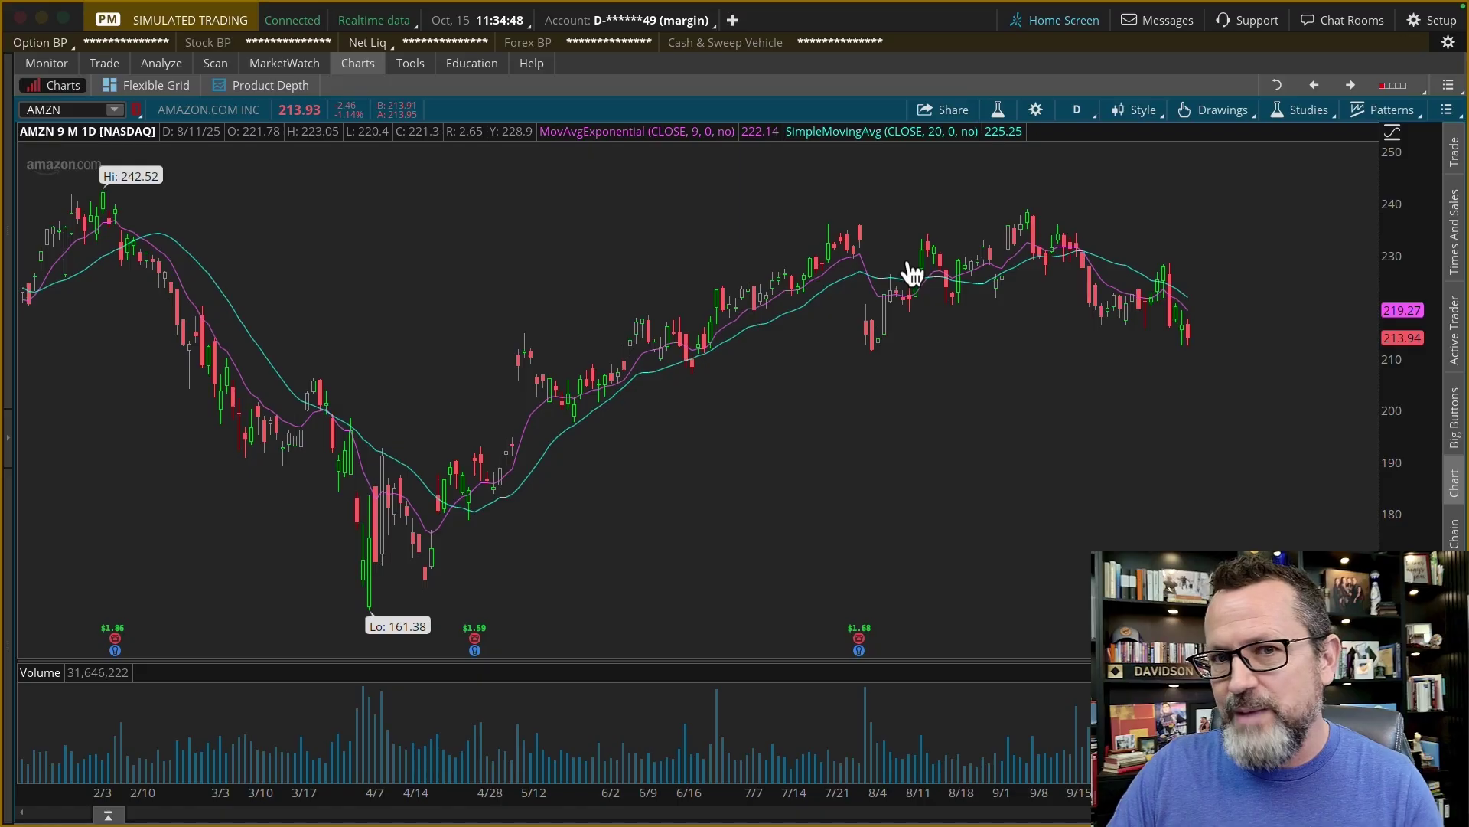
Step: Search the study library for "simp" and add a second SimpleMovingAvg study to the price studies
click(999, 109)
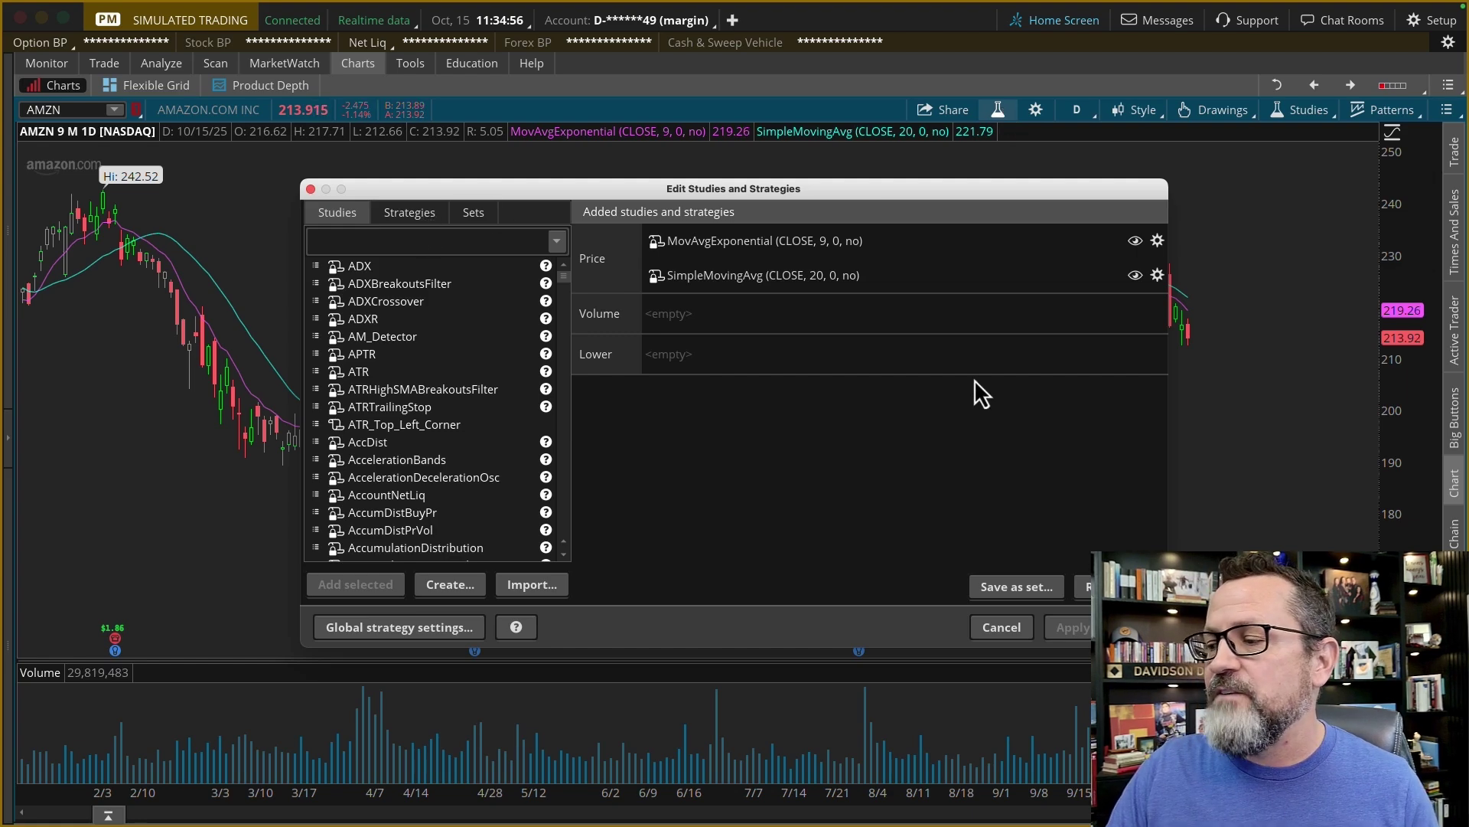
click(417, 241)
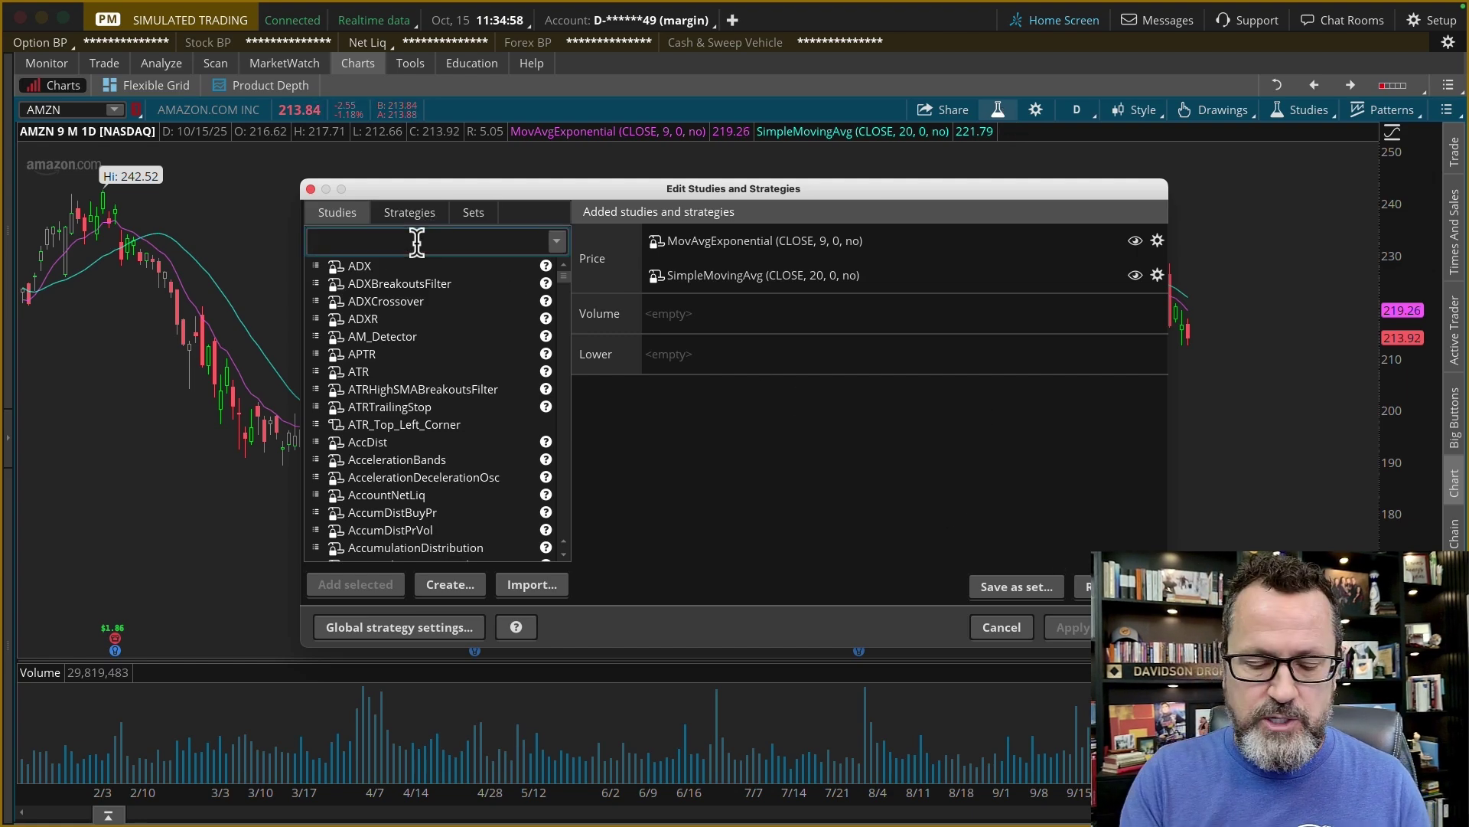
text(simp)
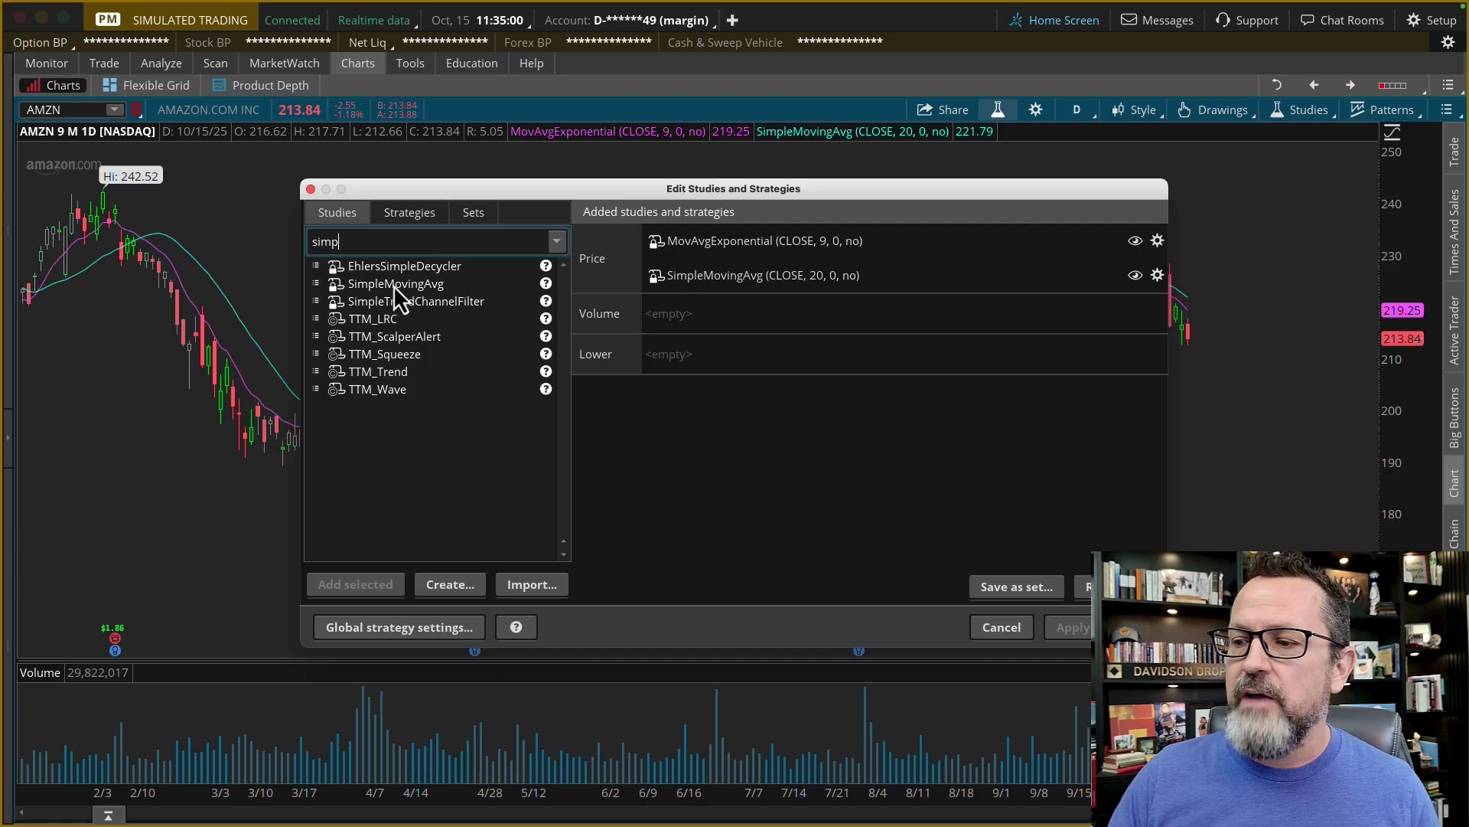
double_click(394, 285)
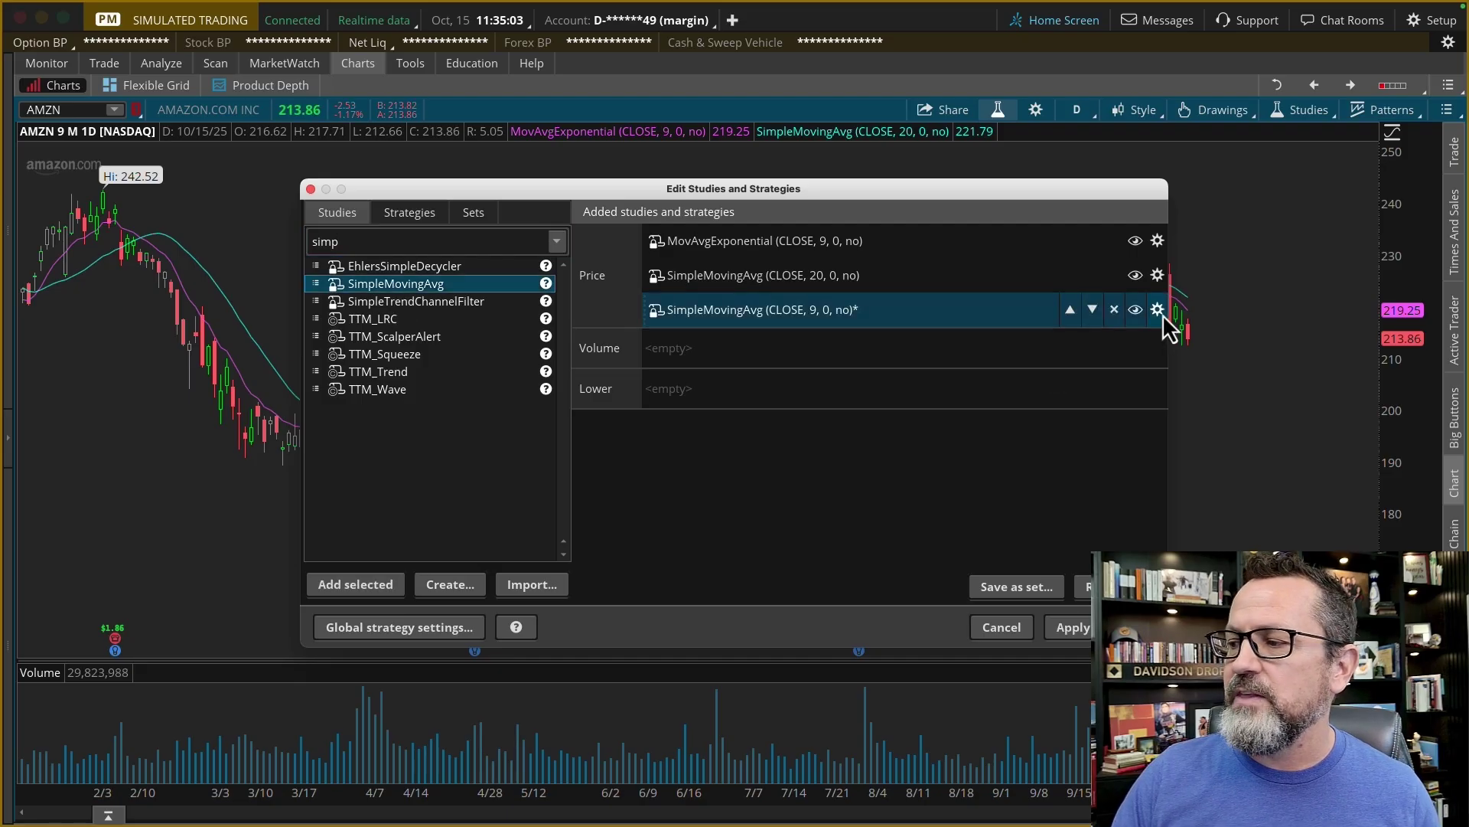
Step: Open the settings of the second SimpleMovingAvg study and set its length to 50
click(1162, 316)
double_click(763, 264)
text(50)
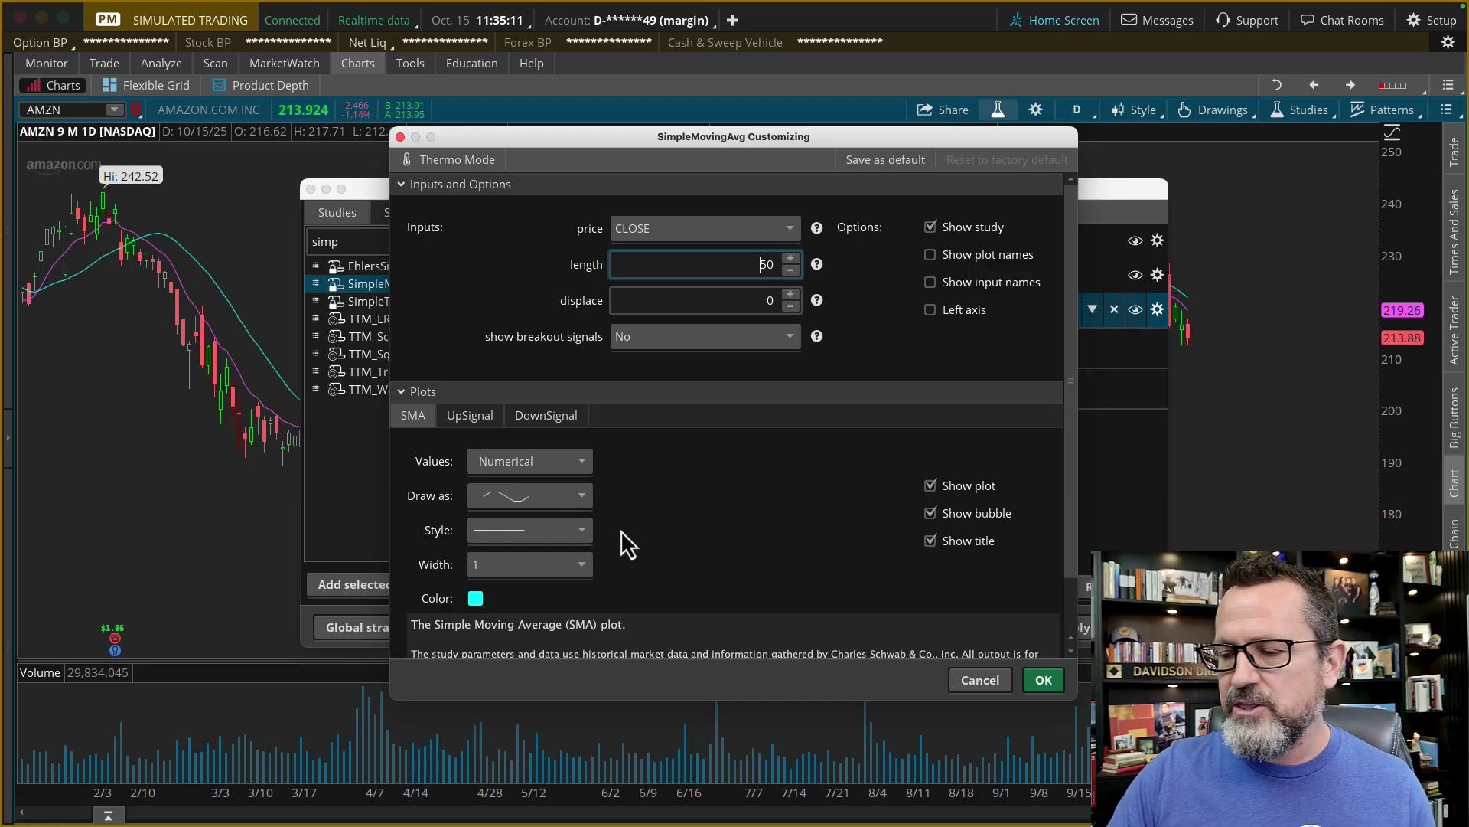
Step: Change the 50-period SMA plot color to green and apply the study to the AMZN chart
click(474, 598)
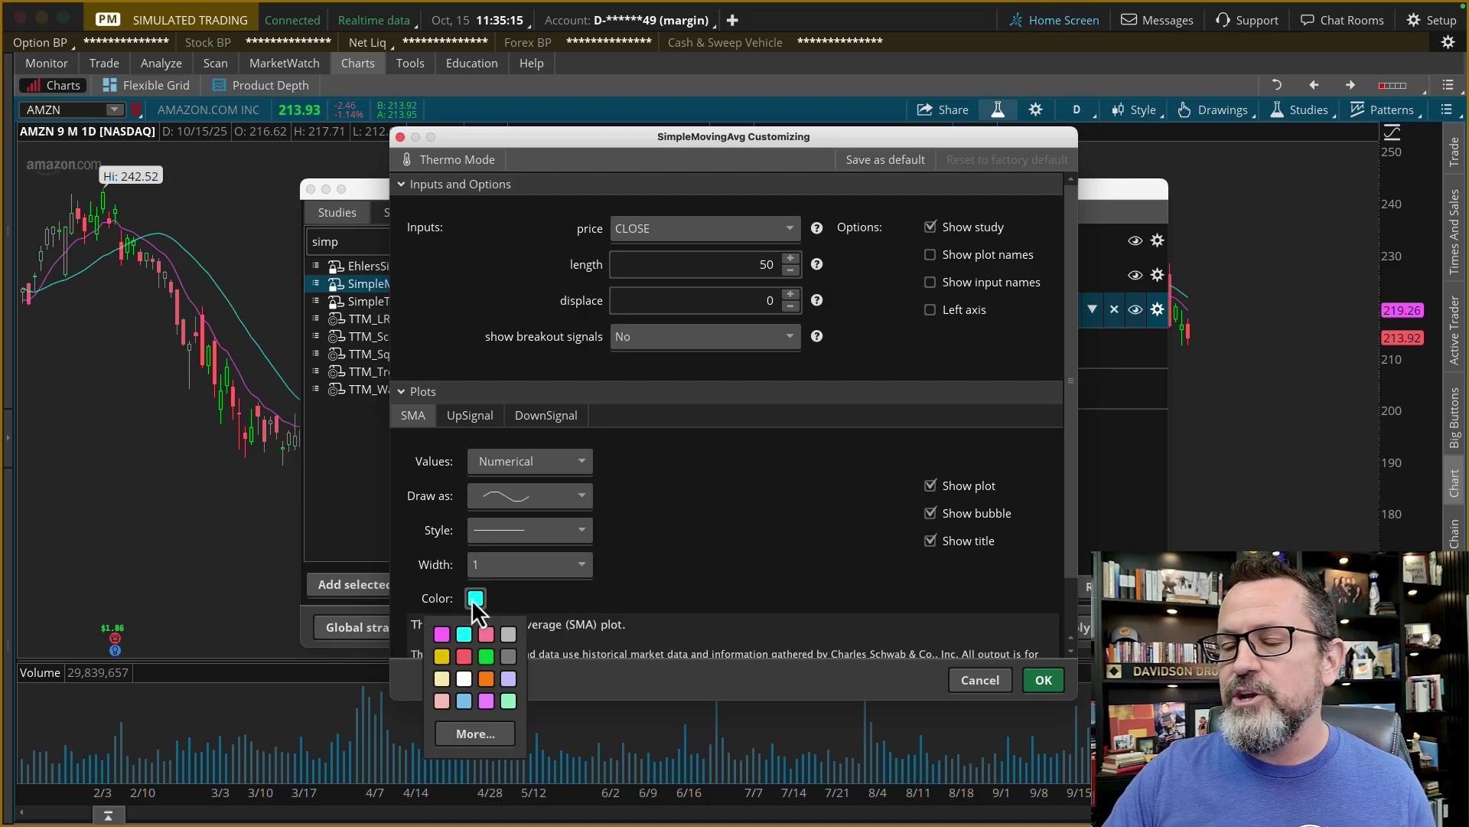
click(486, 656)
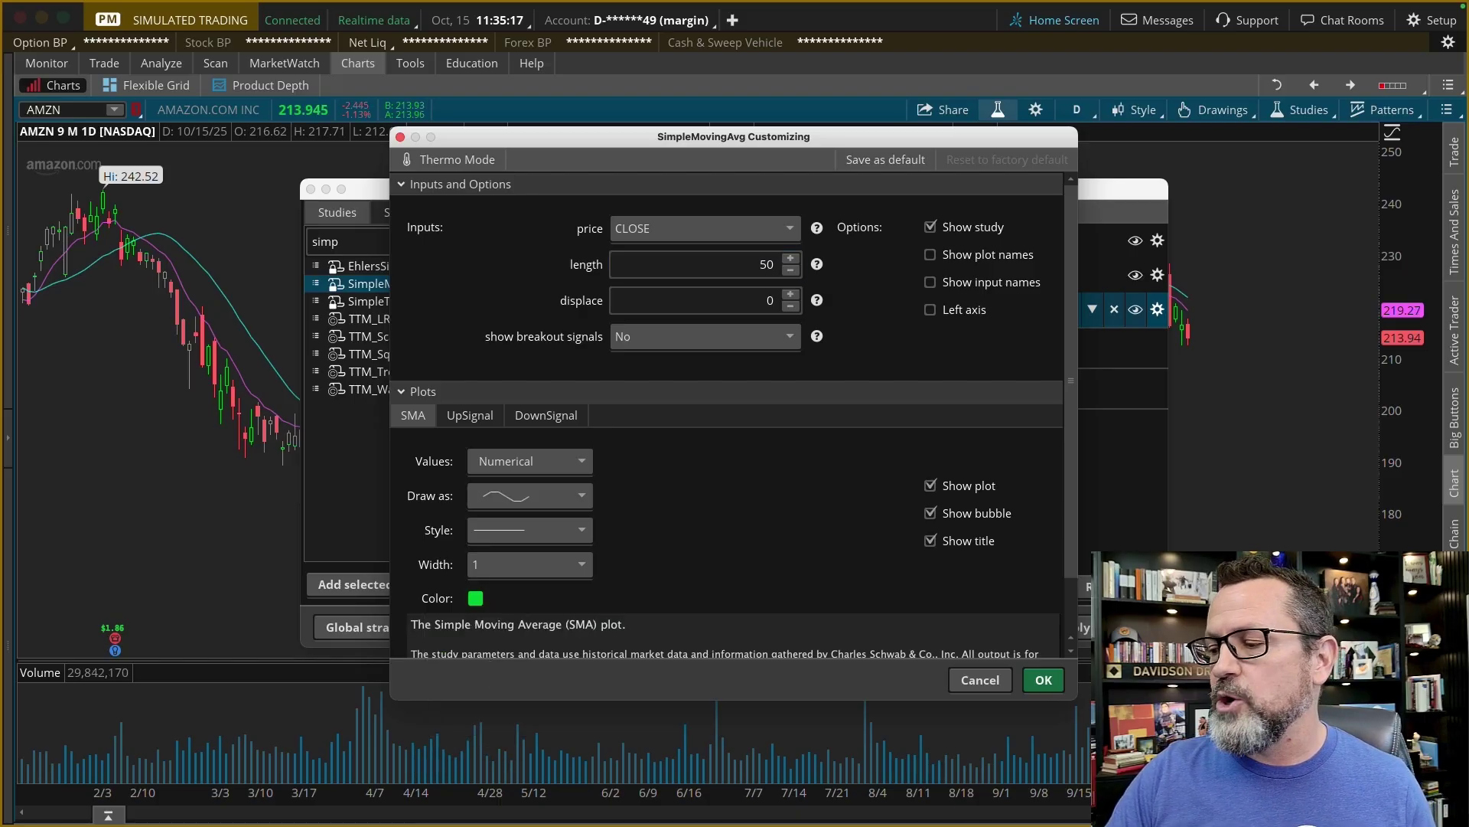
click(1046, 681)
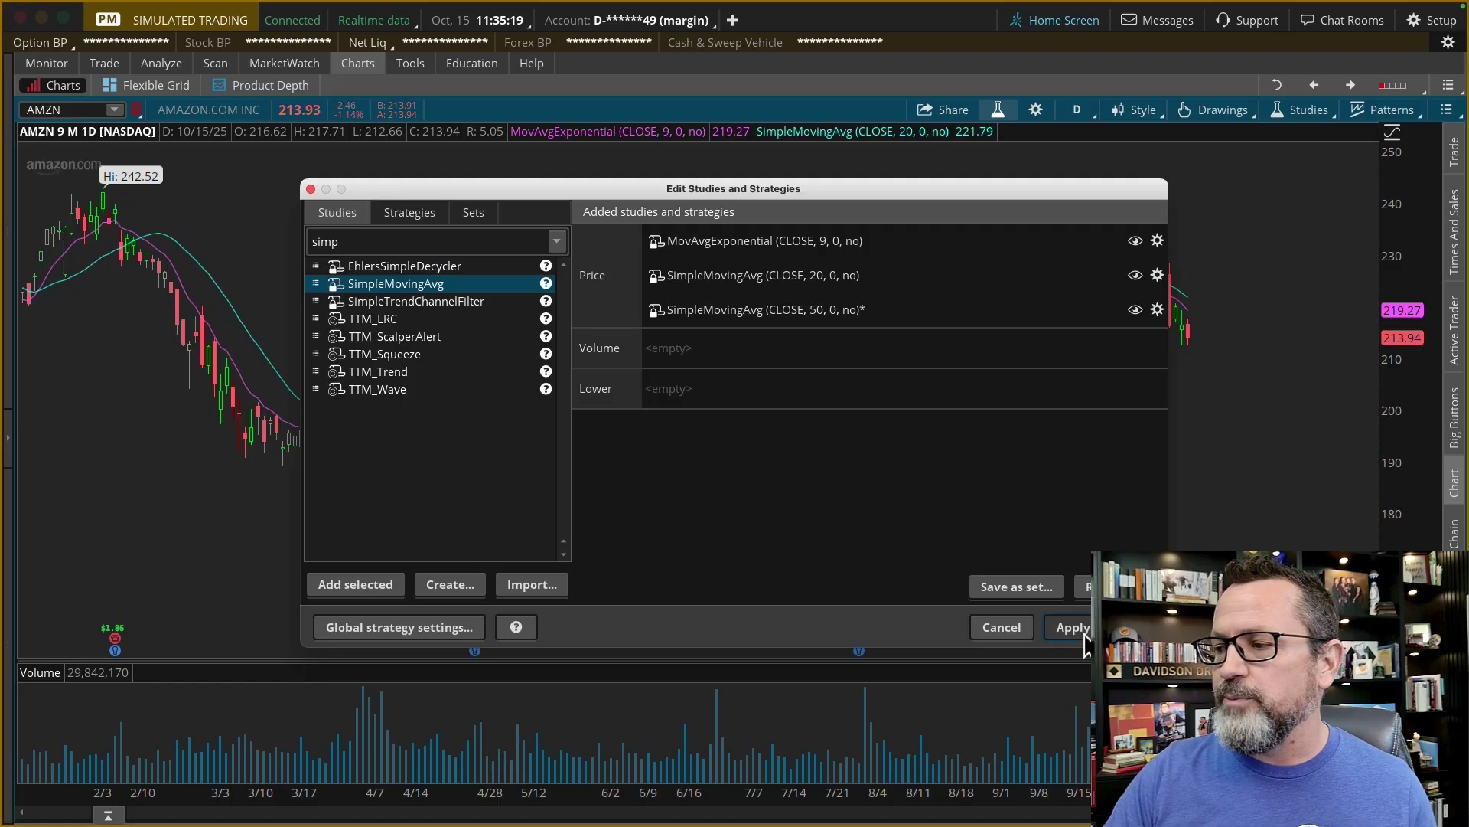
click(1131, 627)
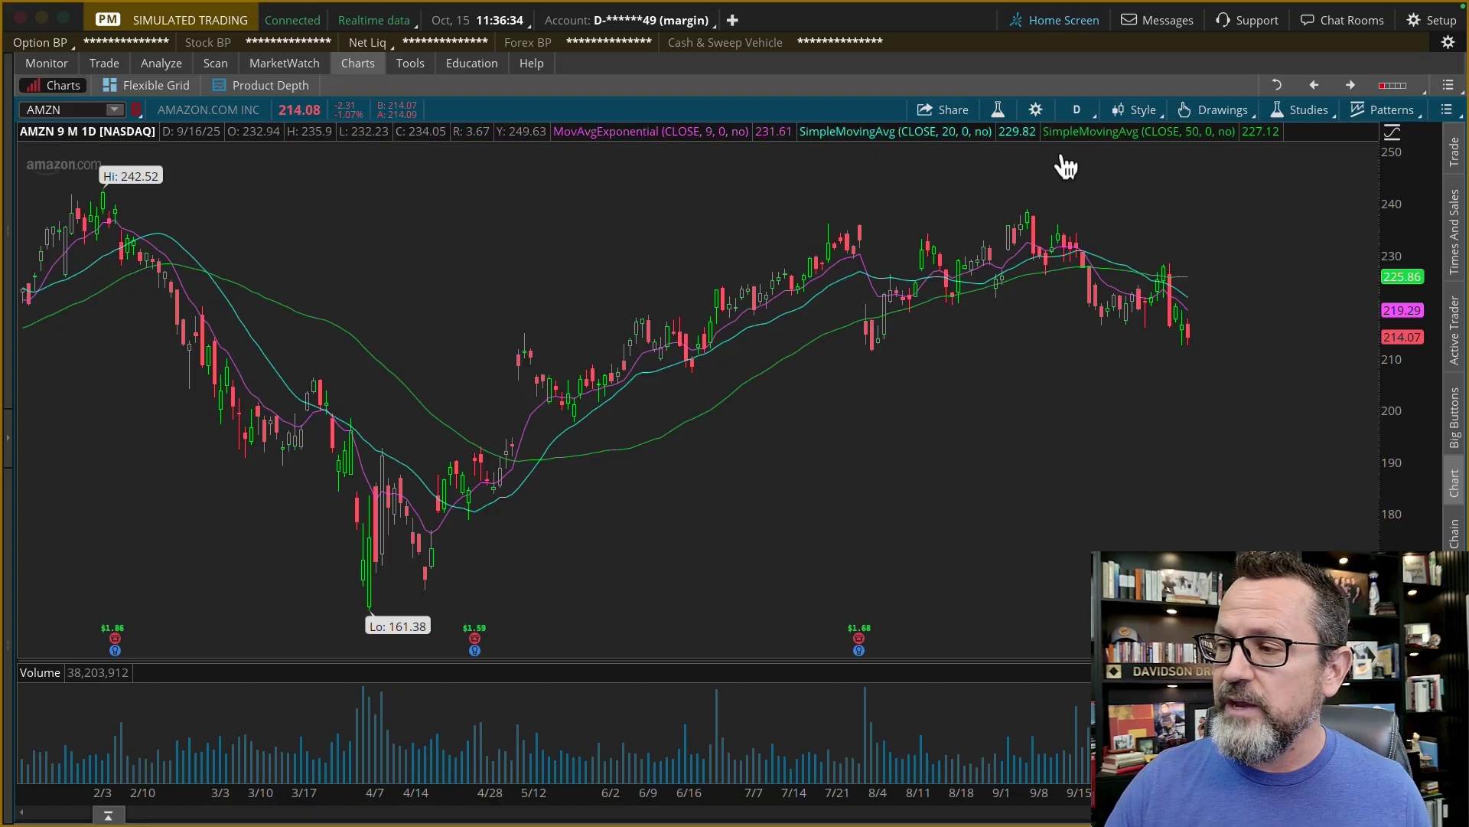
Step: Reopen the study editor, search for "simp" and add a third SimpleMovingAvg study to the price studies
click(997, 112)
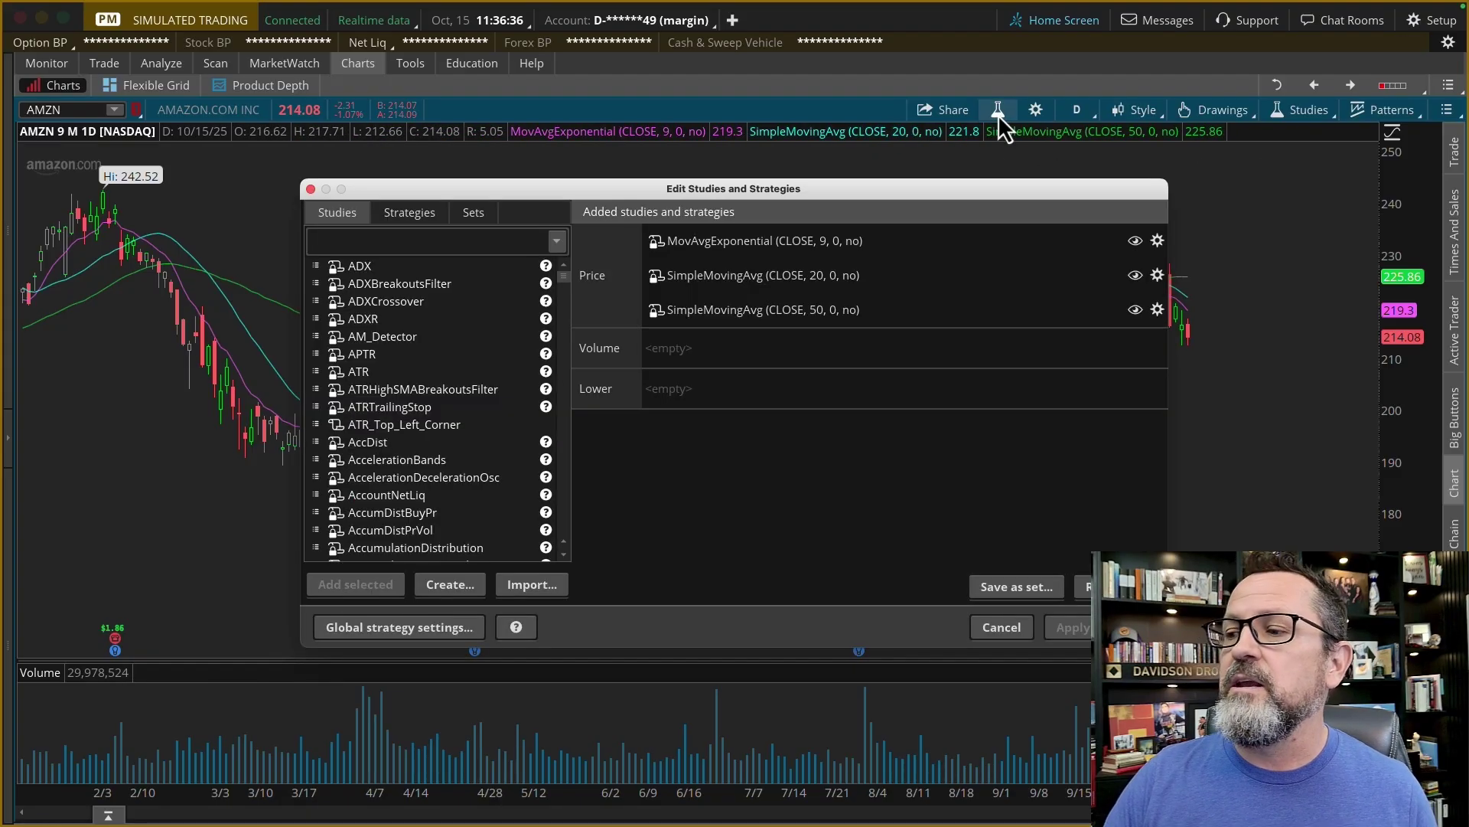
click(476, 242)
text(simp)
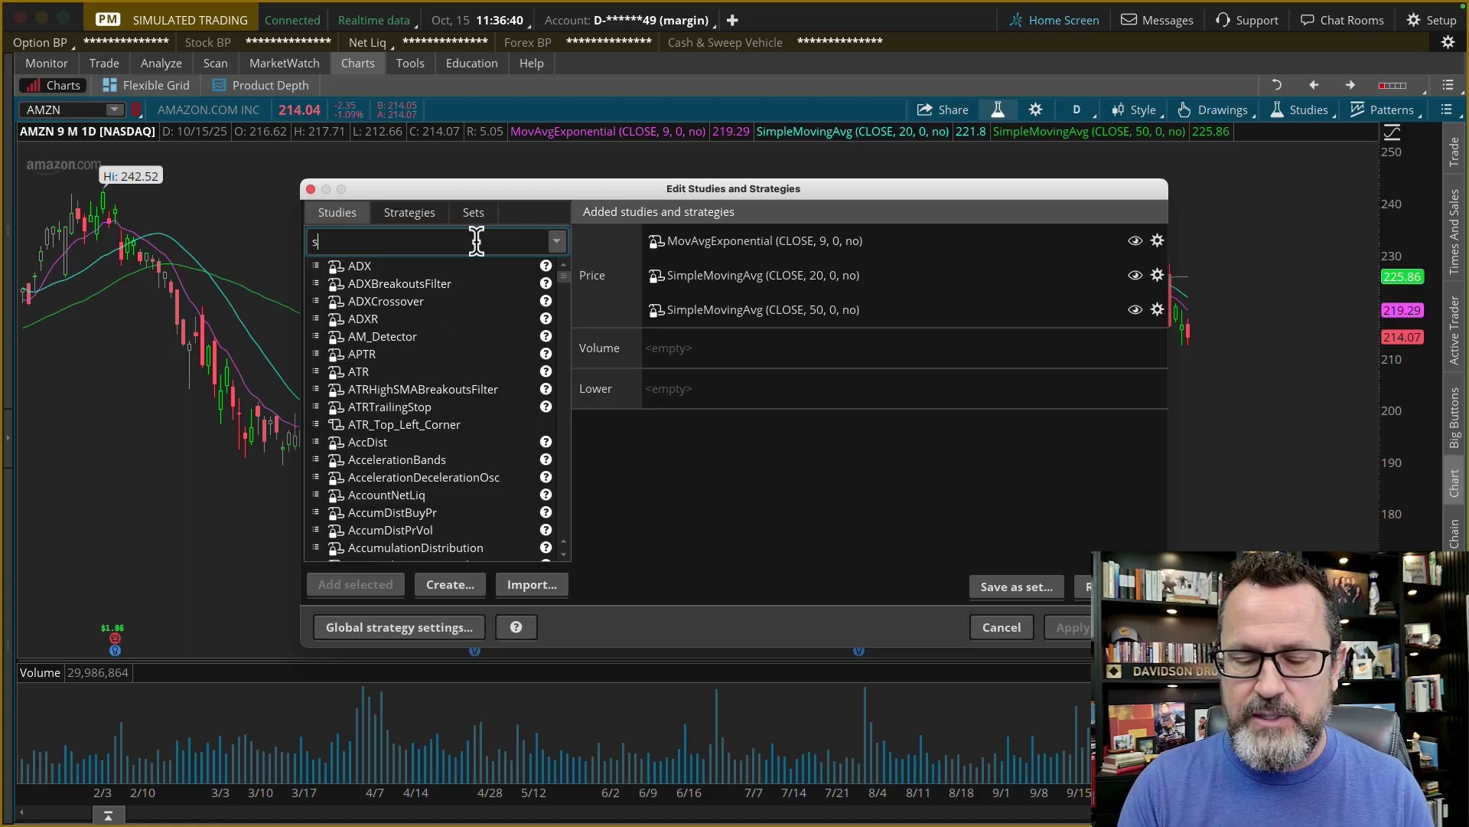
double_click(392, 283)
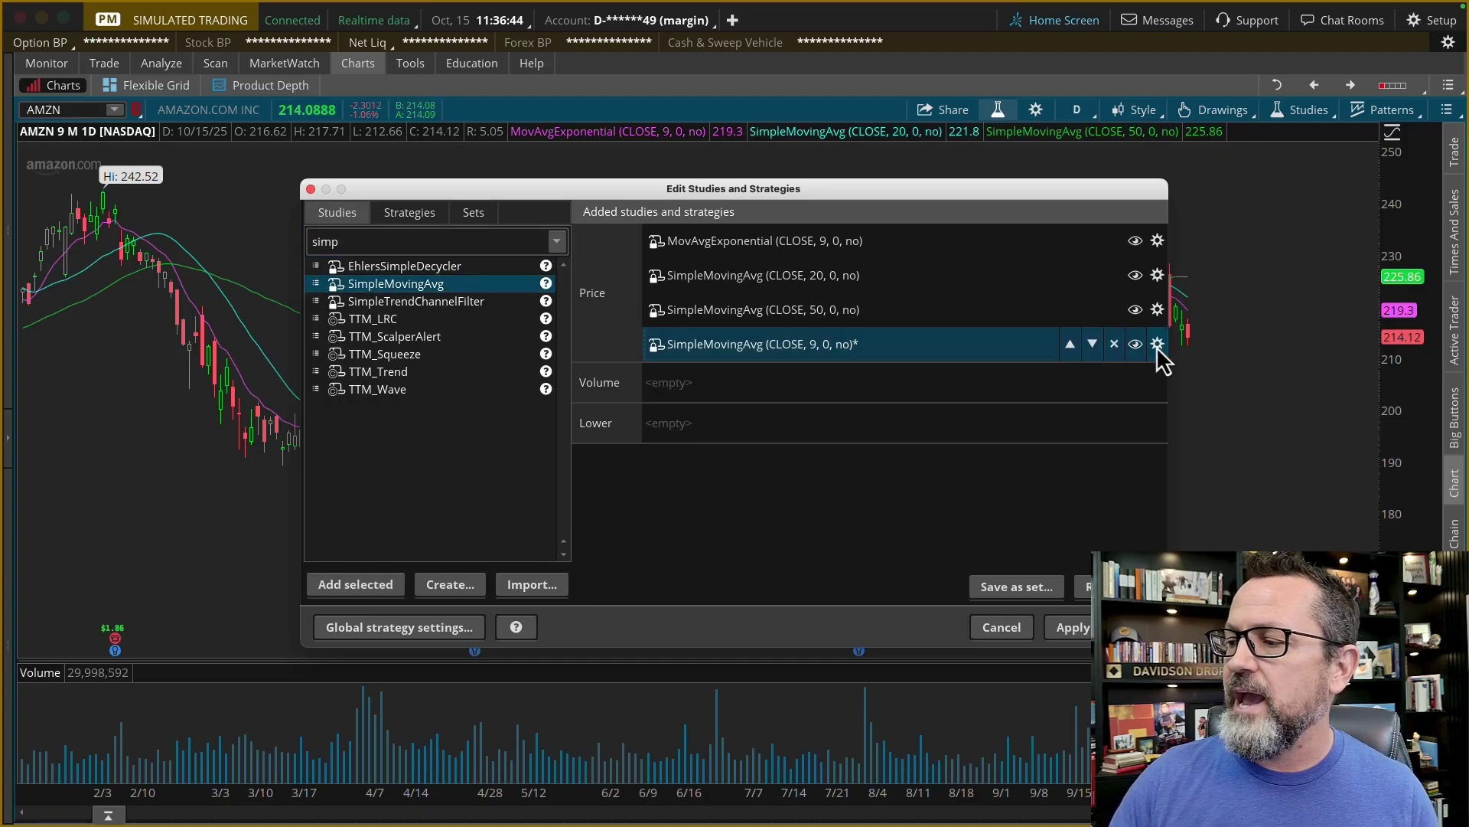
Step: Open the settings of the third SimpleMovingAvg study and set its length to 200
click(1156, 345)
double_click(750, 265)
text(2)
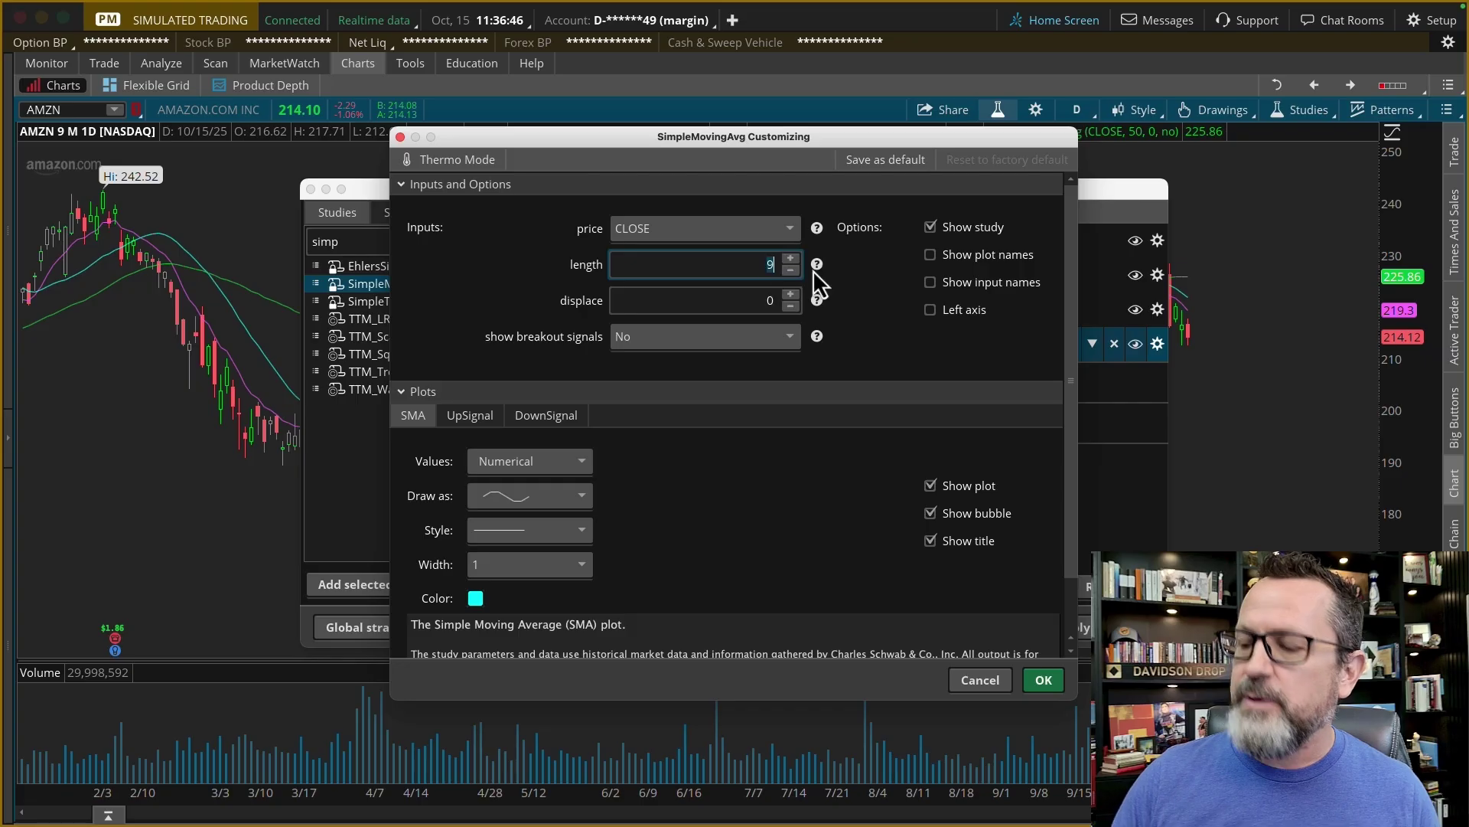
text(00)
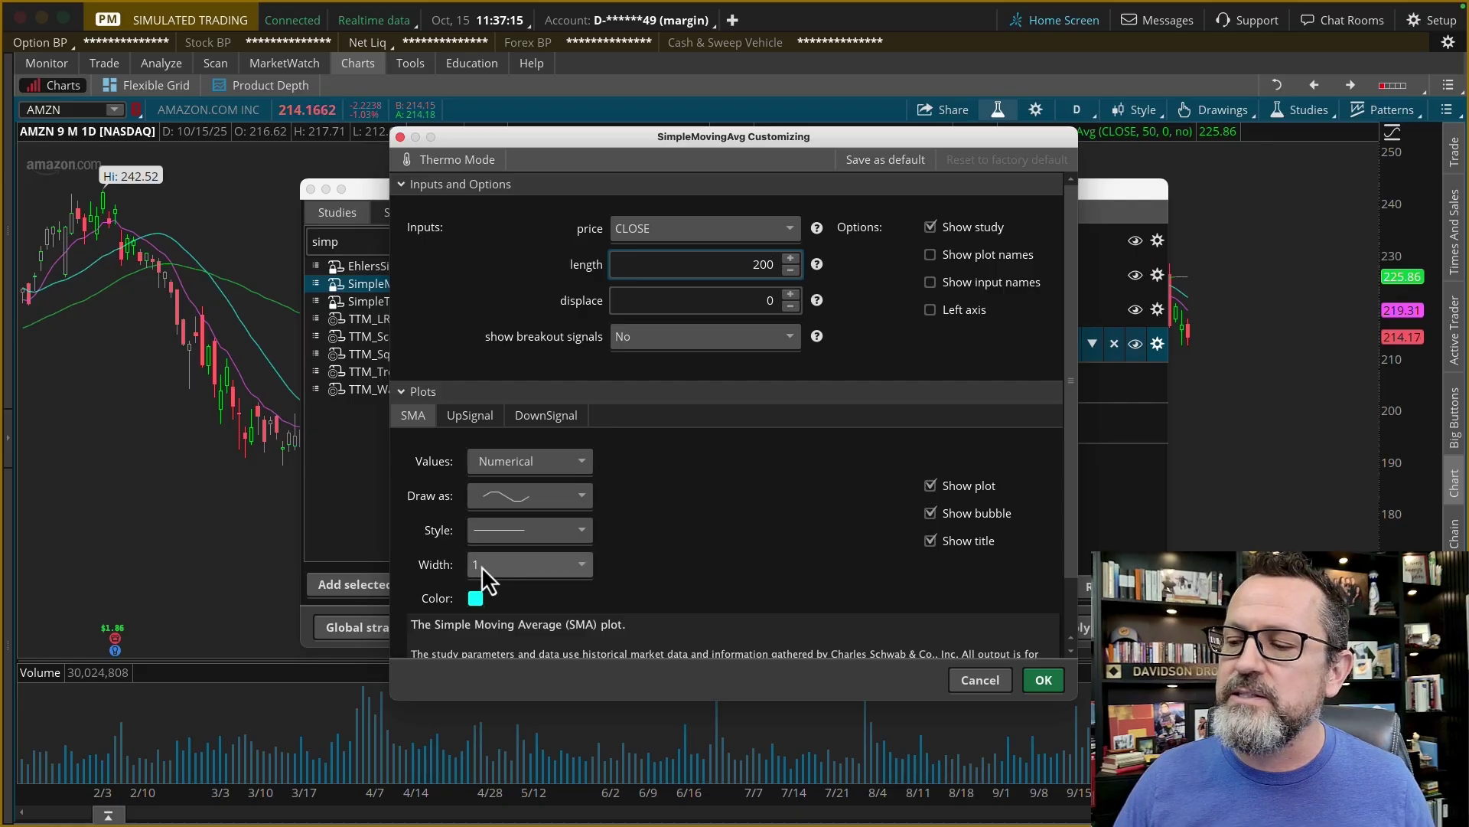
Step: Change the 200-period SMA plot color to yellow, apply the study to the AMZN chart and close the study editor
click(475, 597)
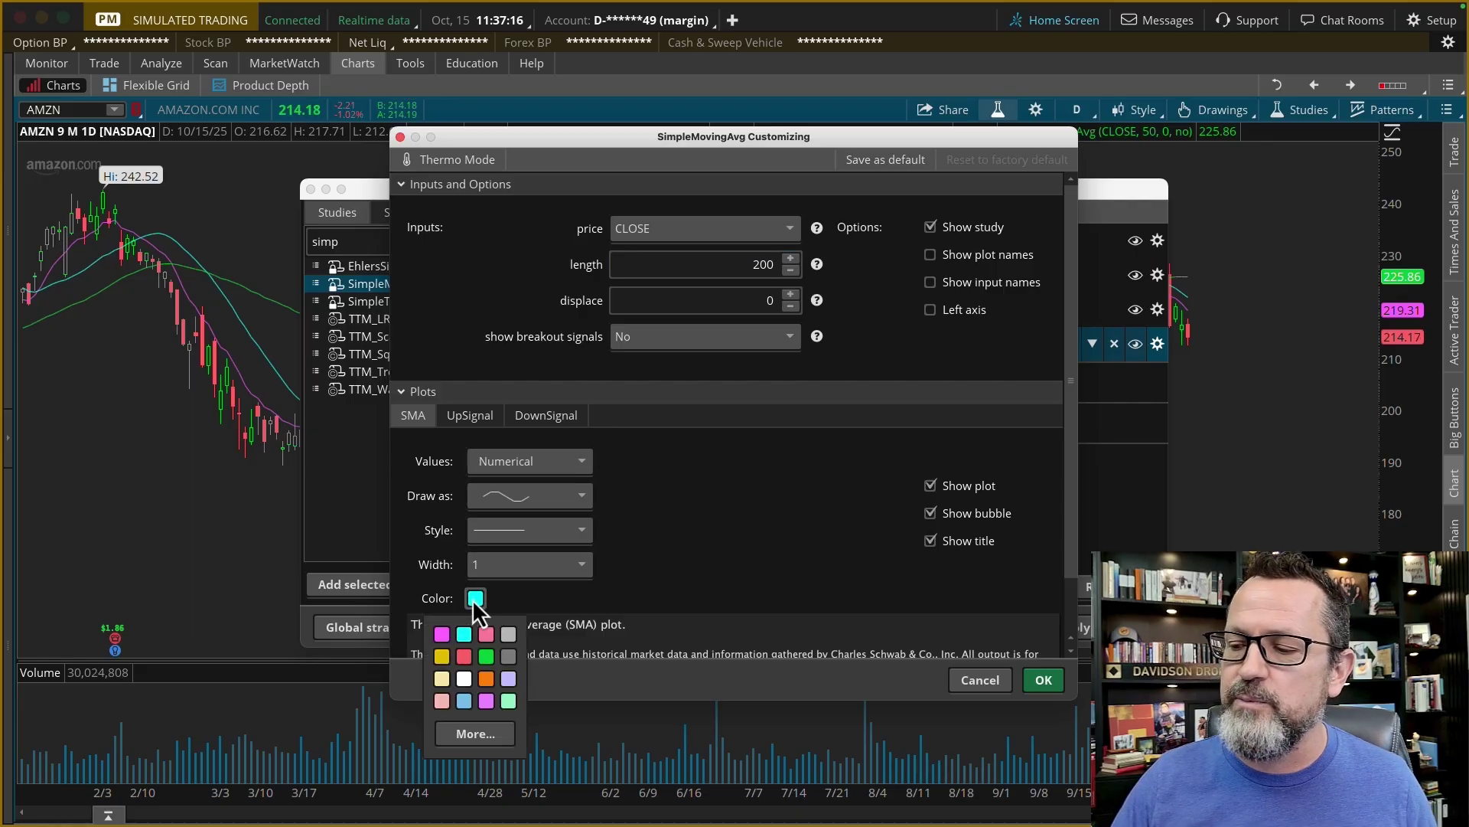
click(442, 657)
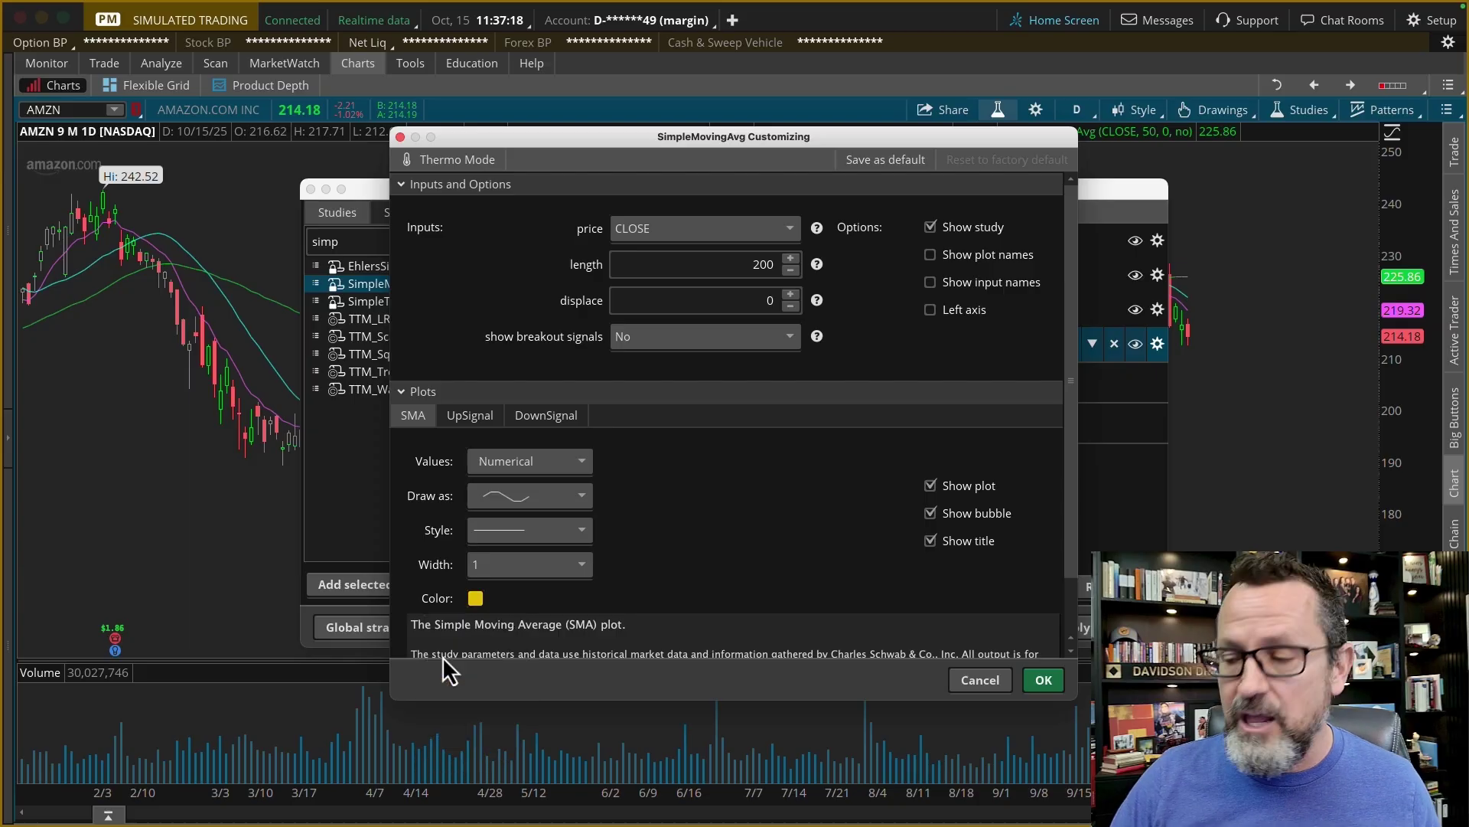
click(1048, 684)
click(1074, 629)
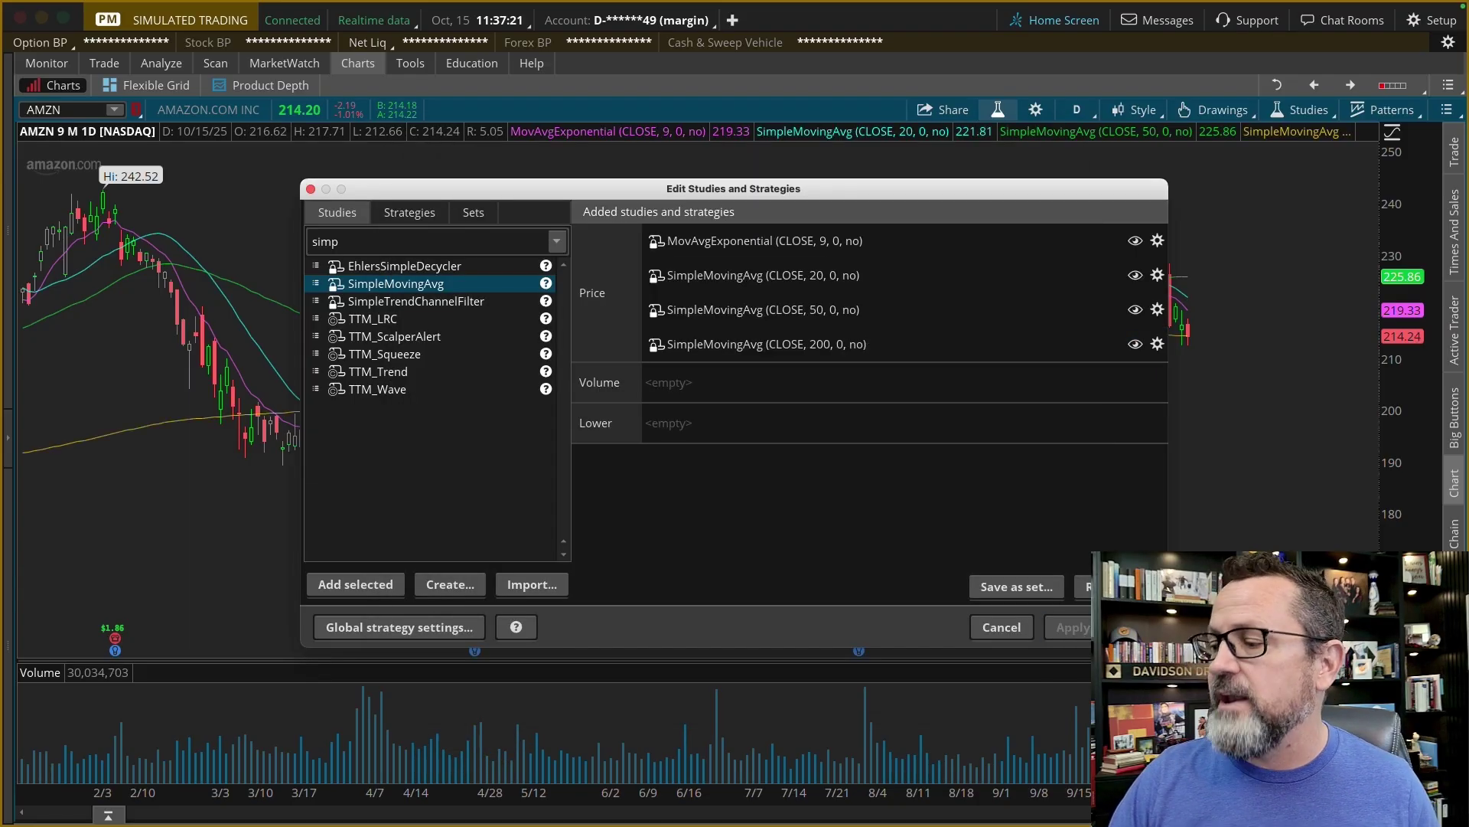
key(Return)
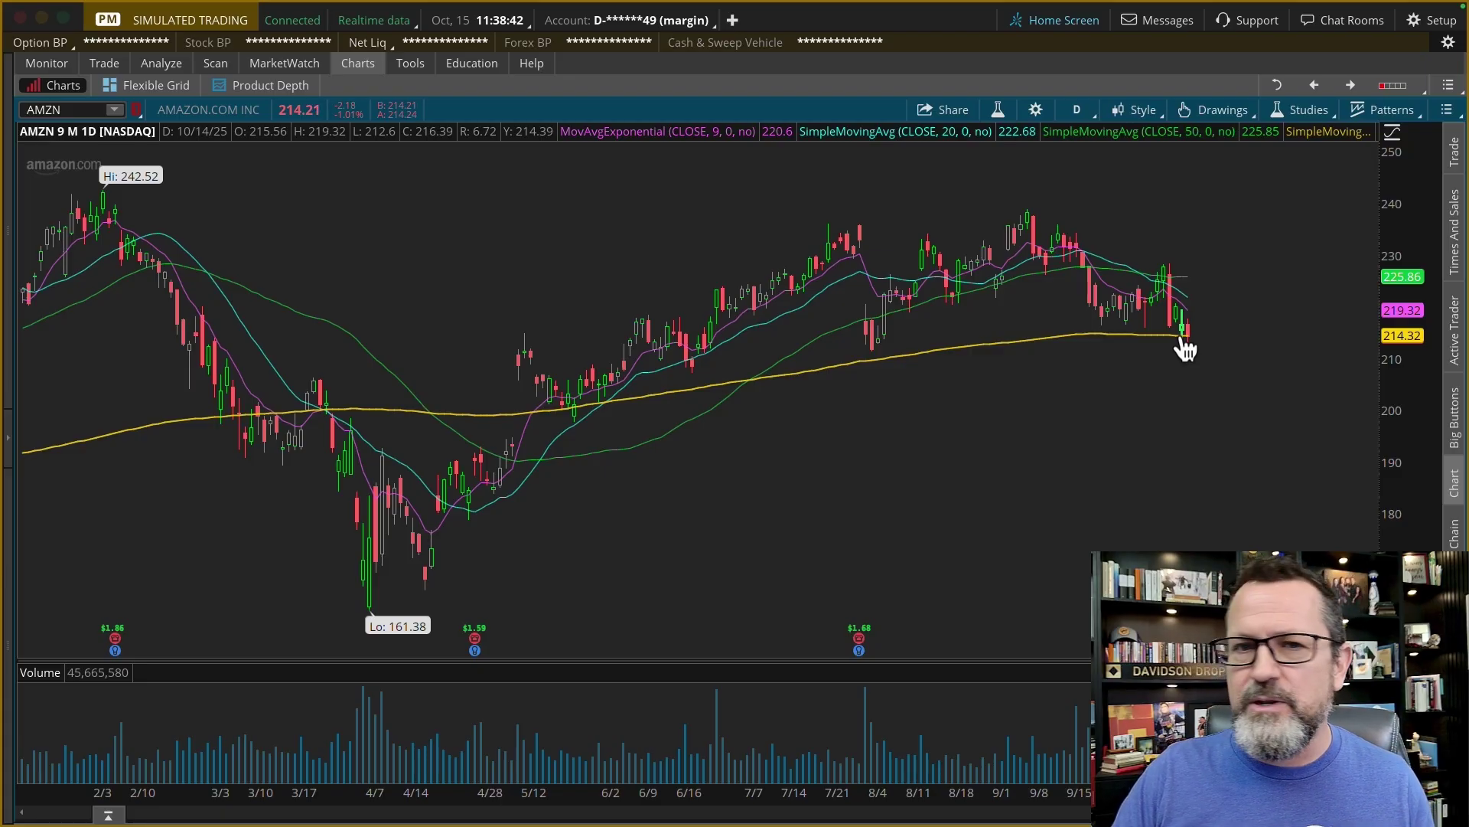
Step: Switch the AMZN chart from the daily view to the favorite 3 Y : W time frame
click(1085, 110)
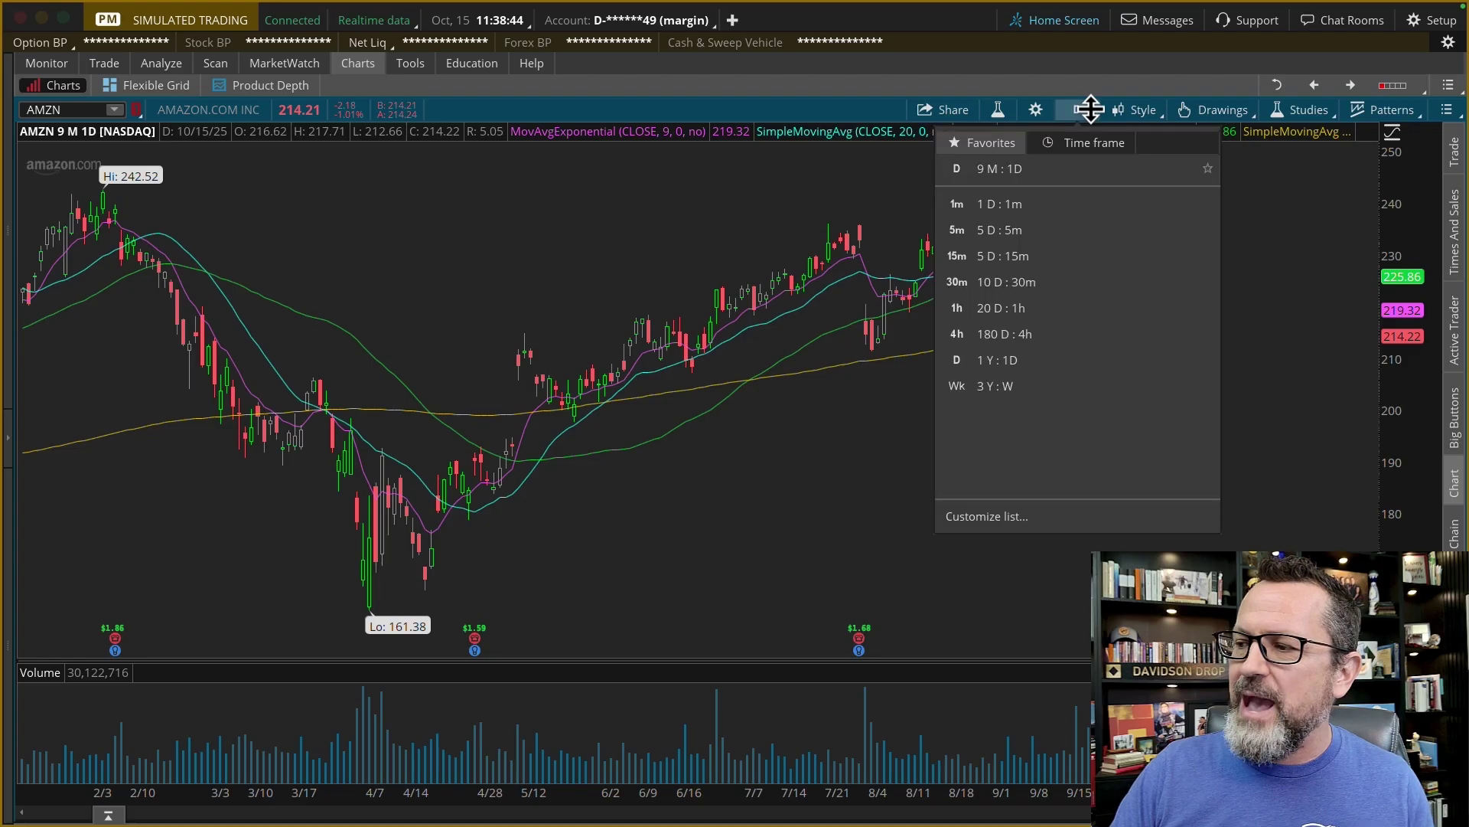
click(988, 386)
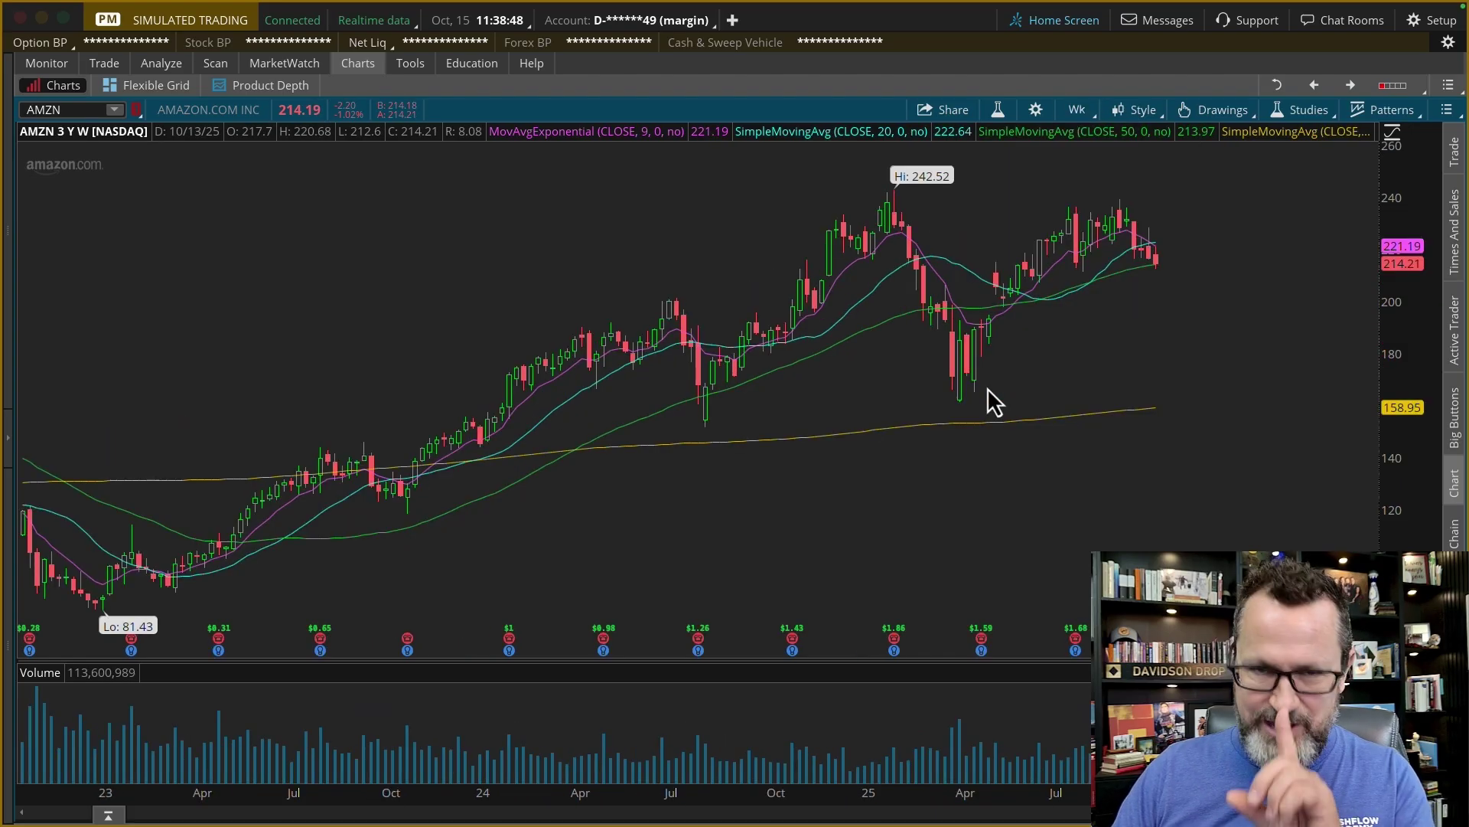